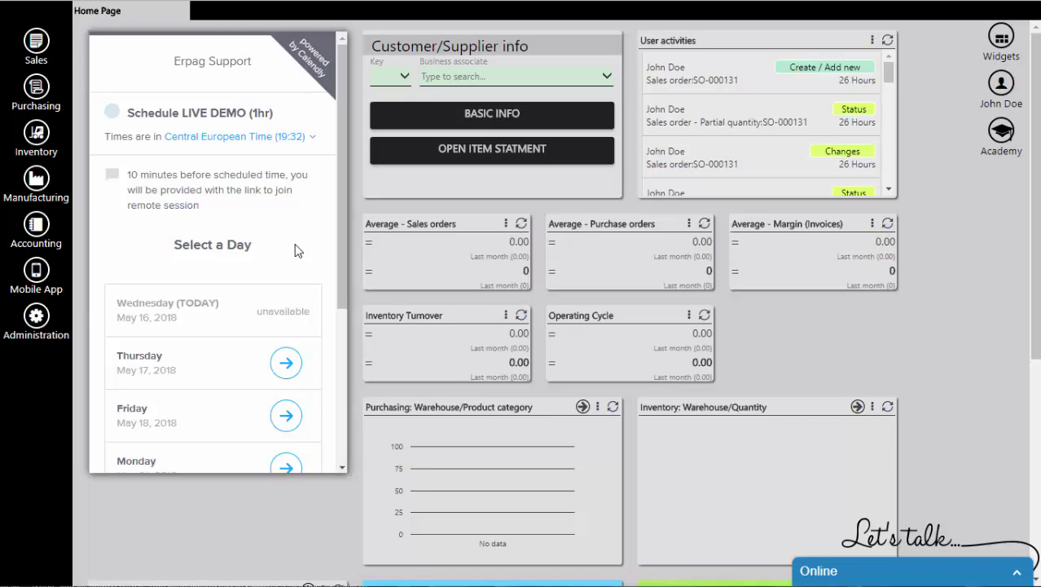
# Step: Start a new sales order for customer Bike inc
pyautogui.click(38, 46)
pyautogui.click(104, 60)
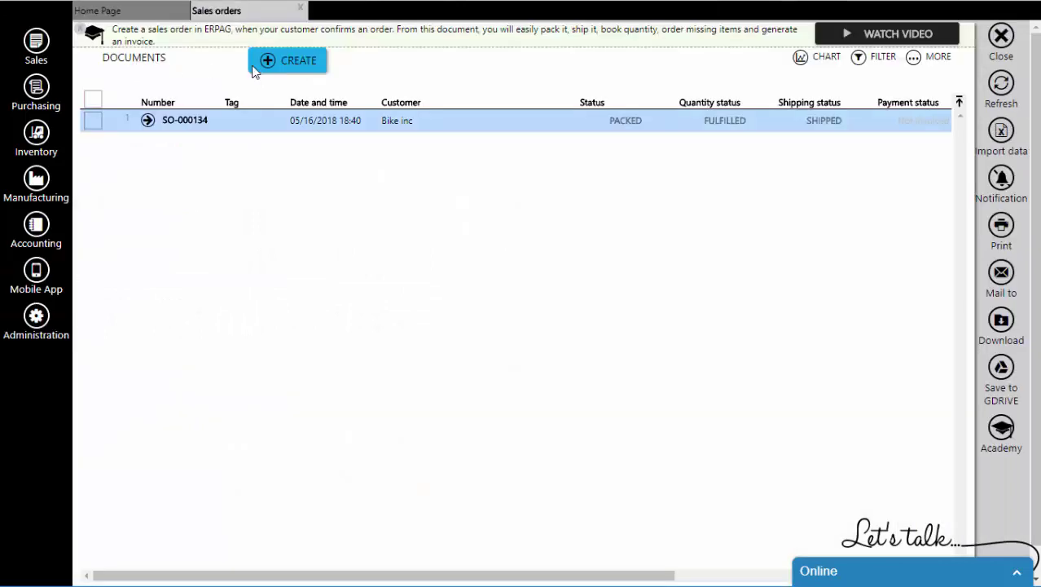
pyautogui.click(291, 72)
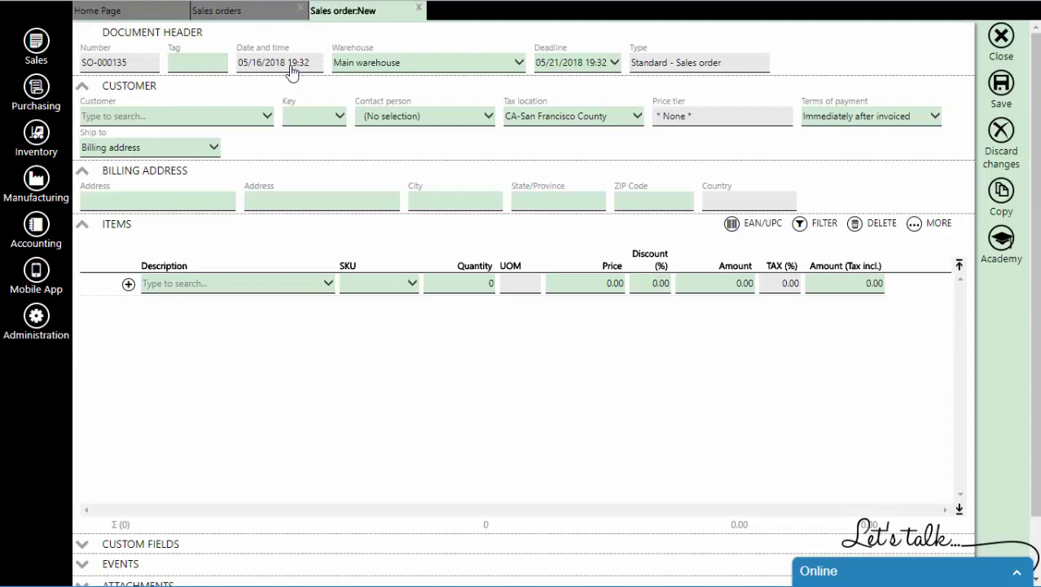
pyautogui.click(232, 117)
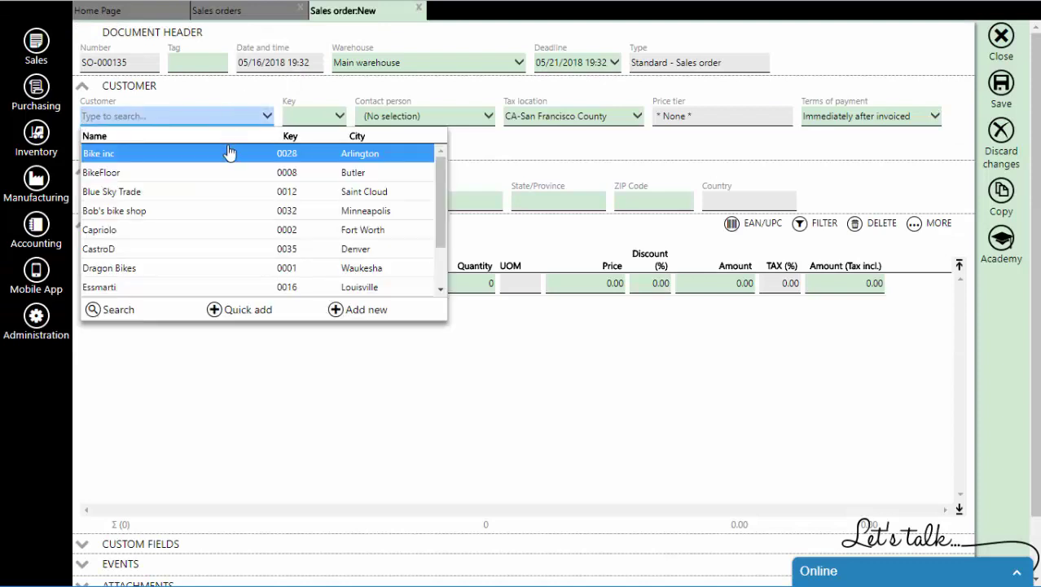
pyautogui.click(229, 155)
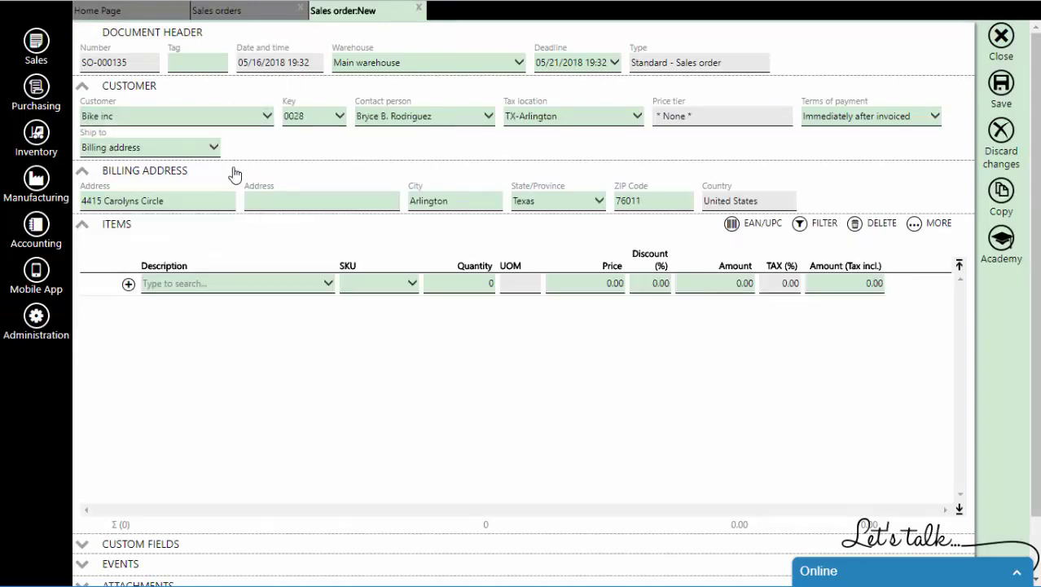
# Step: Add BMC, Brake (Front), T BIKE DIRT and Electro pioneer as order lines
pyautogui.click(270, 292)
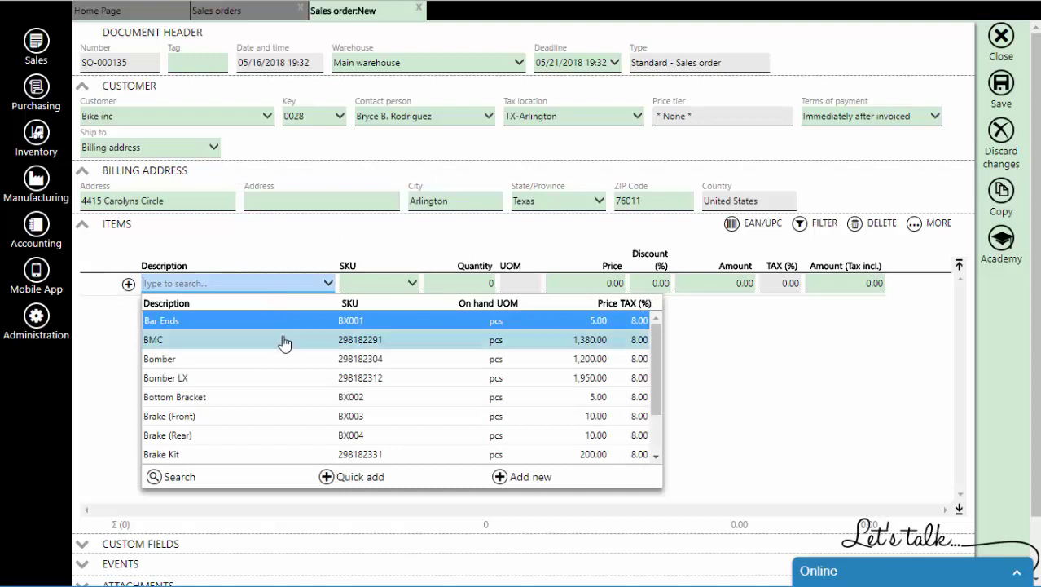
pyautogui.click(284, 341)
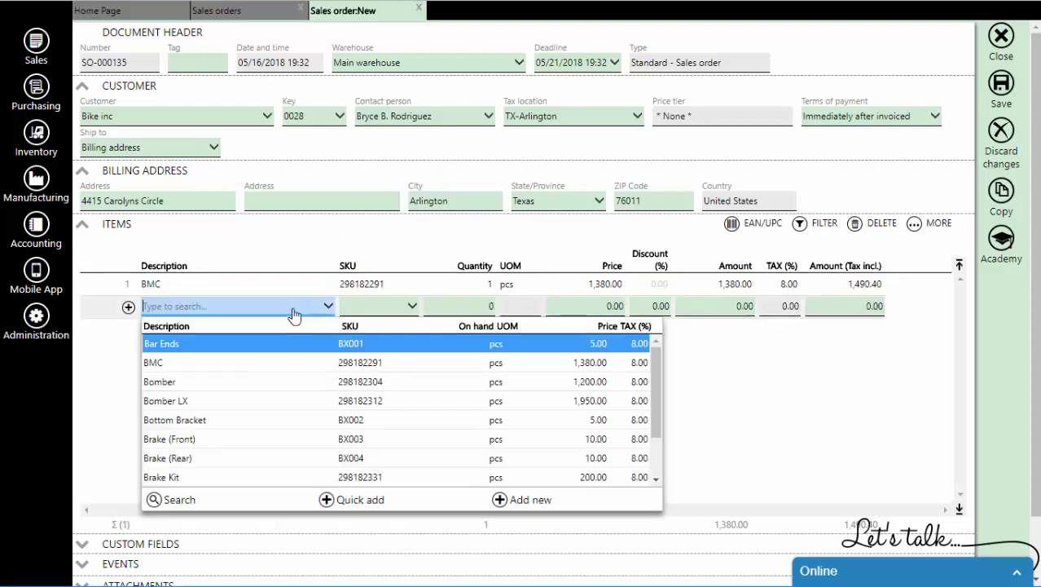
pyautogui.click(270, 440)
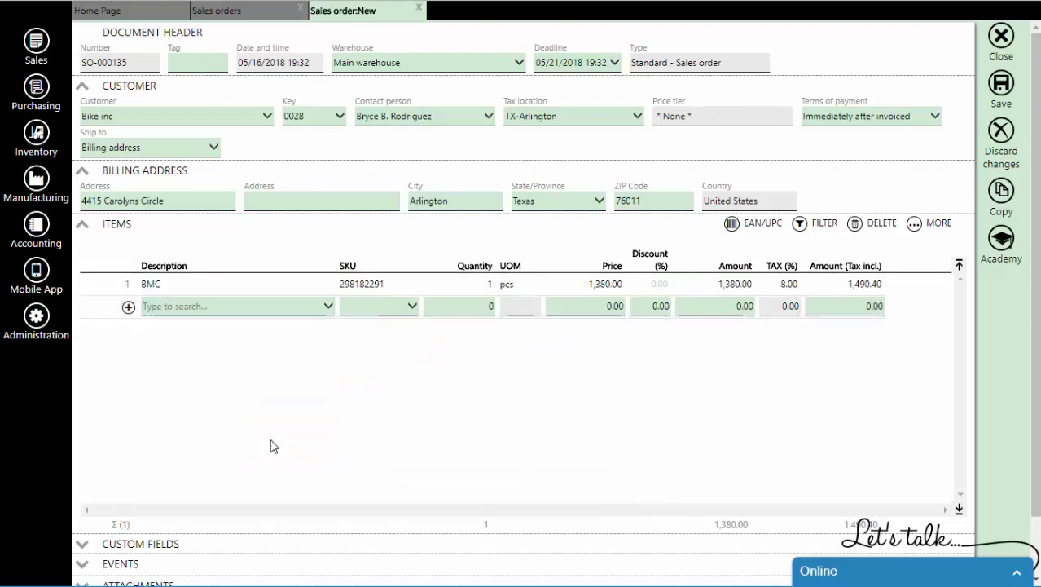
pyautogui.click(384, 336)
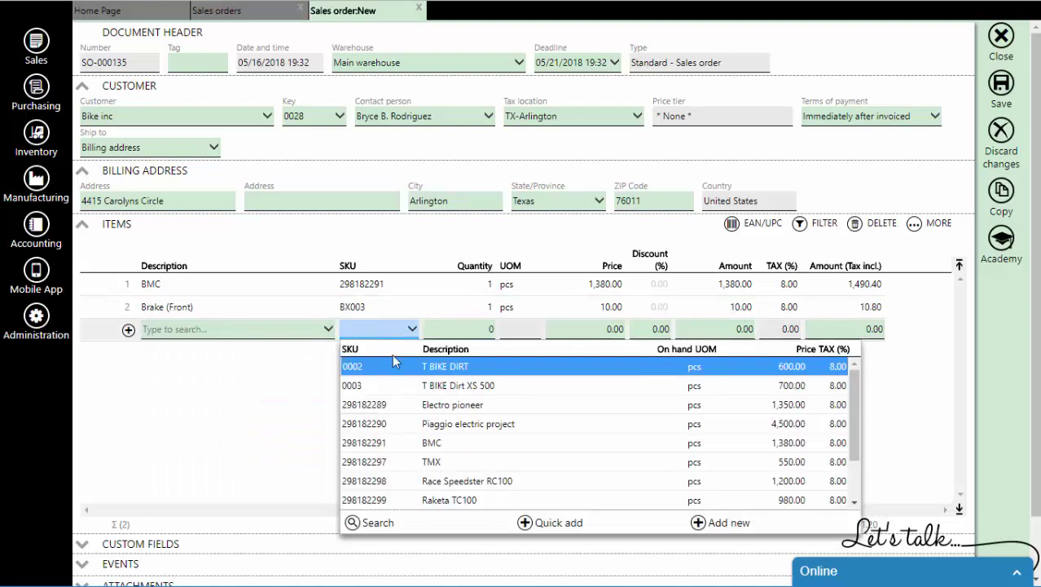
pyautogui.click(421, 369)
pyautogui.click(384, 367)
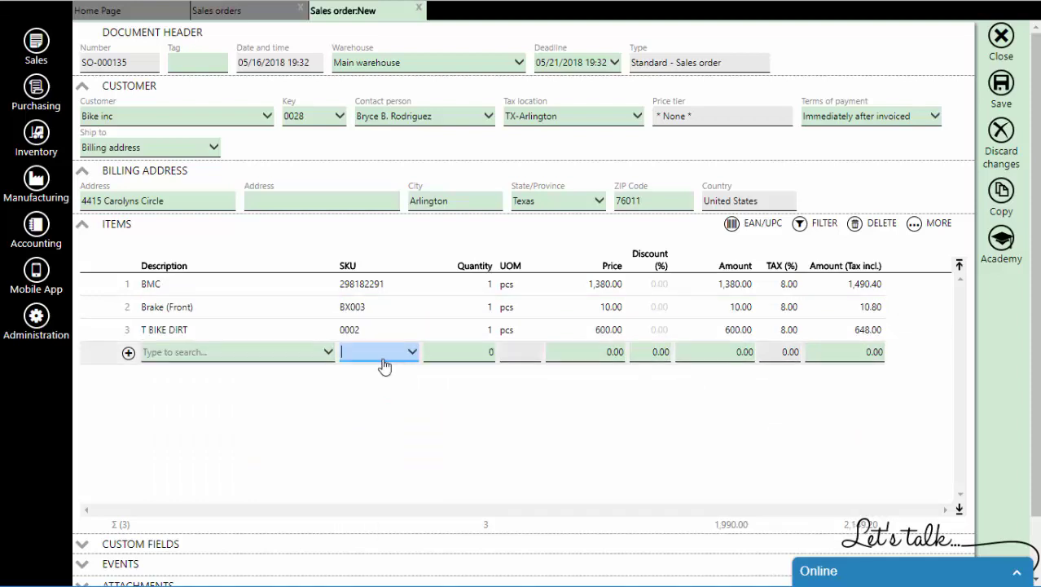
pyautogui.click(542, 439)
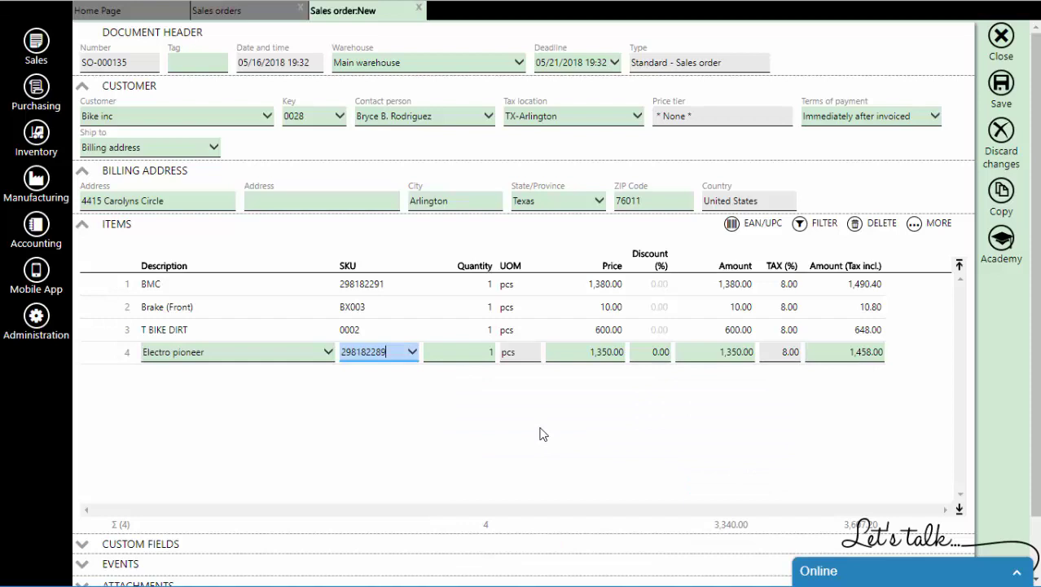
# Step: Set the line quantities to 2 BMC, 50 Brake (Front), 3 T BIKE DIRT and 1 Electro pioneer
pyautogui.click(483, 287)
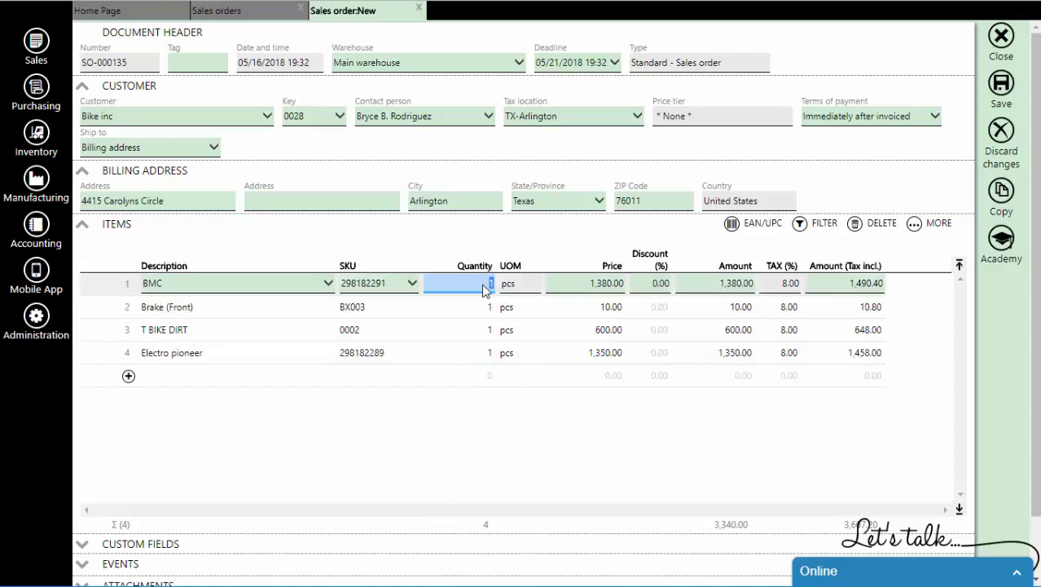
pyautogui.click(475, 310)
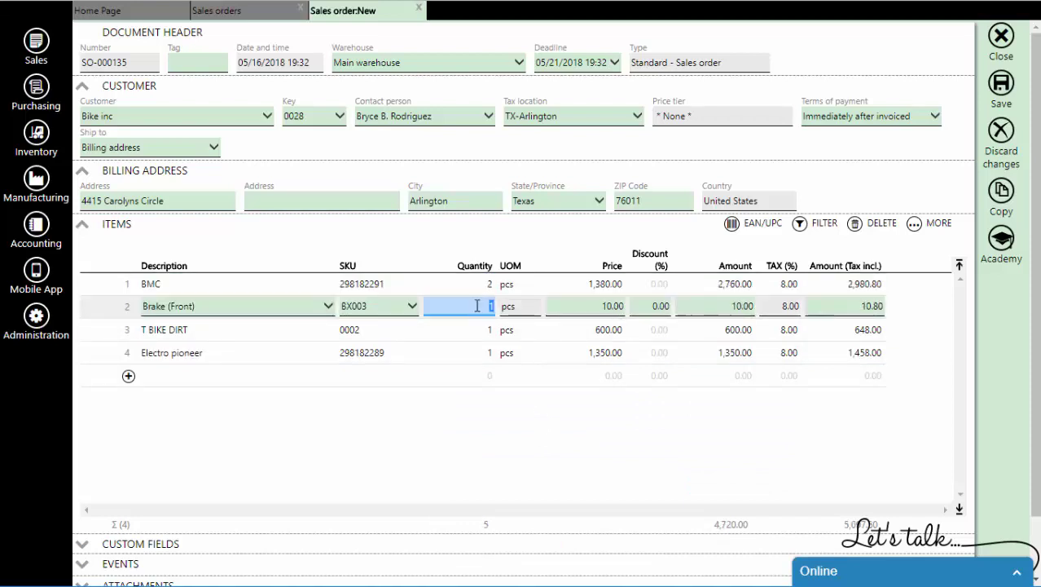
pyautogui.write('50')
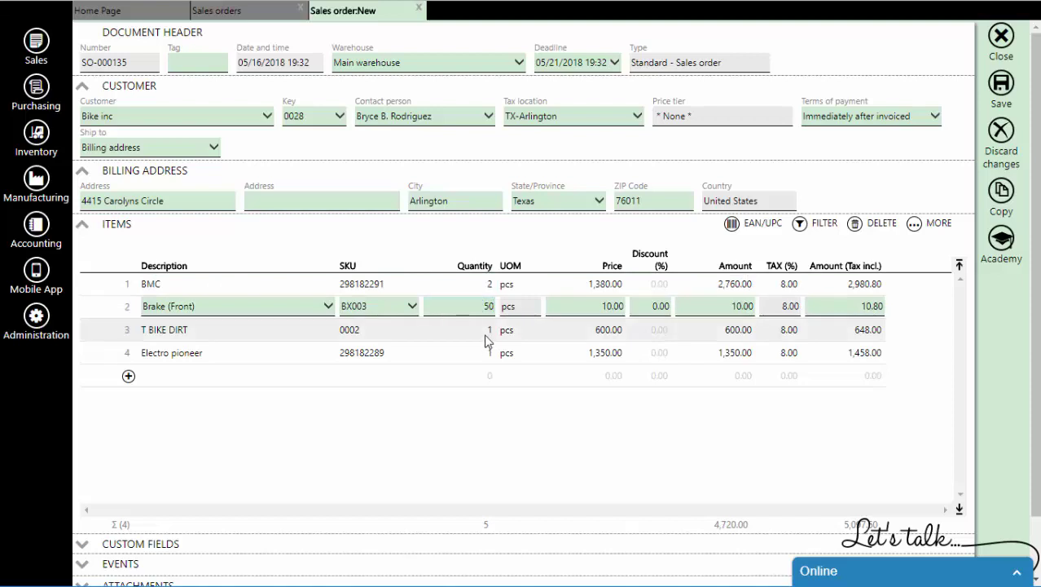
pyautogui.click(488, 331)
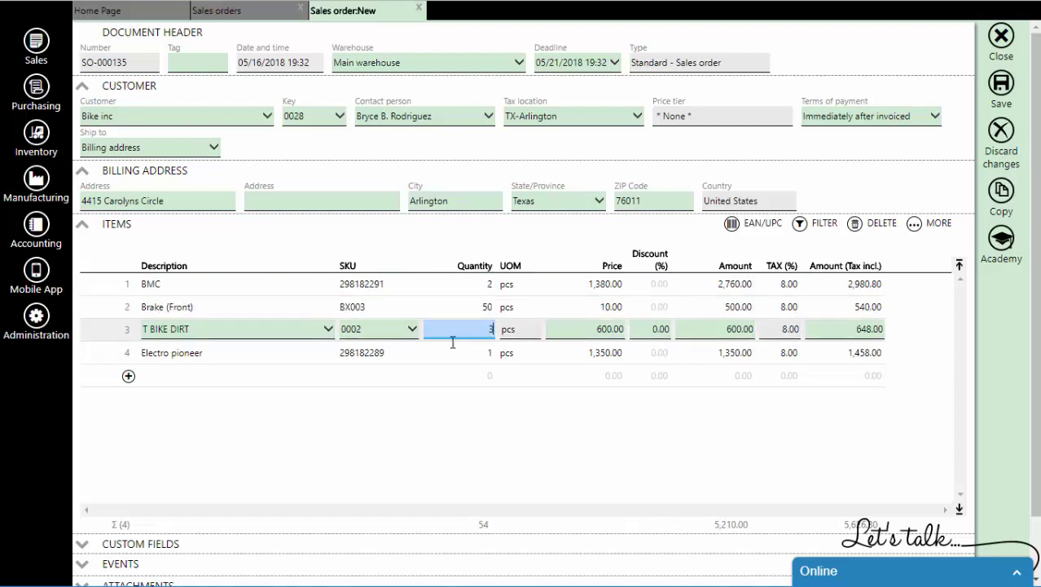
pyautogui.write('3')
pyautogui.click(465, 352)
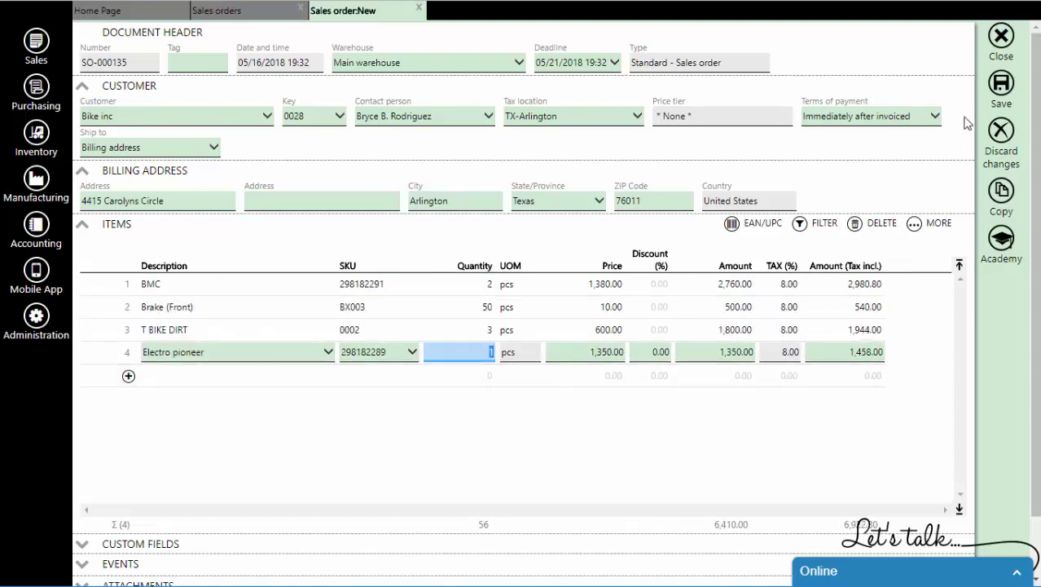
# Step: Save sales order SO-000135 and close it along with the sales orders list
pyautogui.click(999, 91)
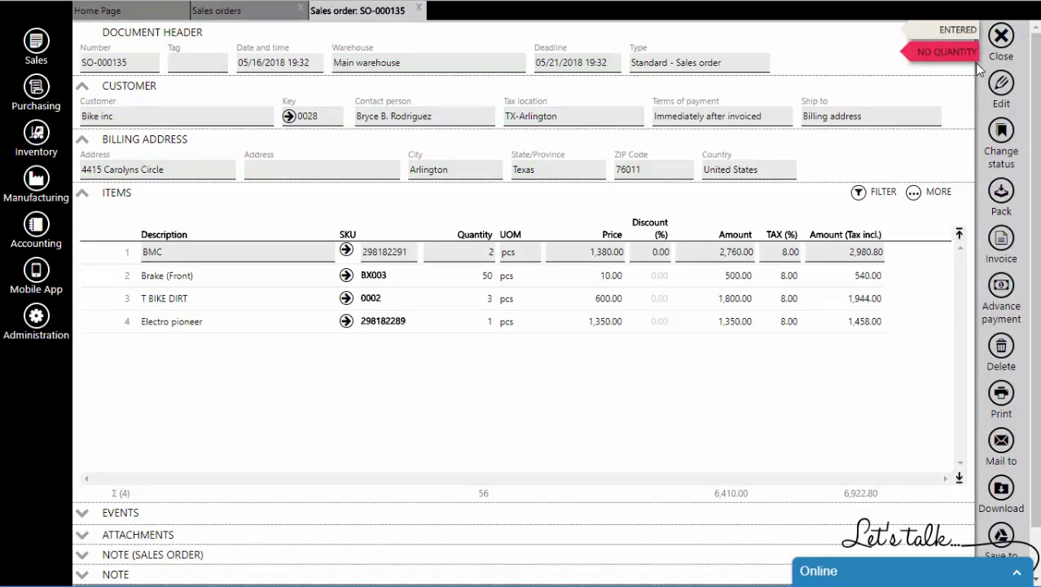
pyautogui.click(1002, 36)
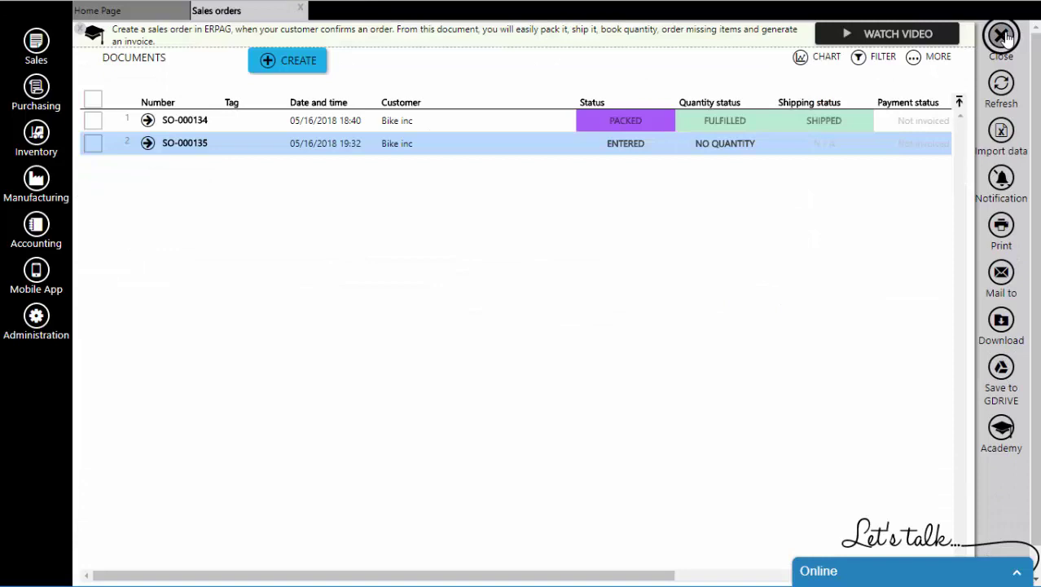
pyautogui.click(1006, 36)
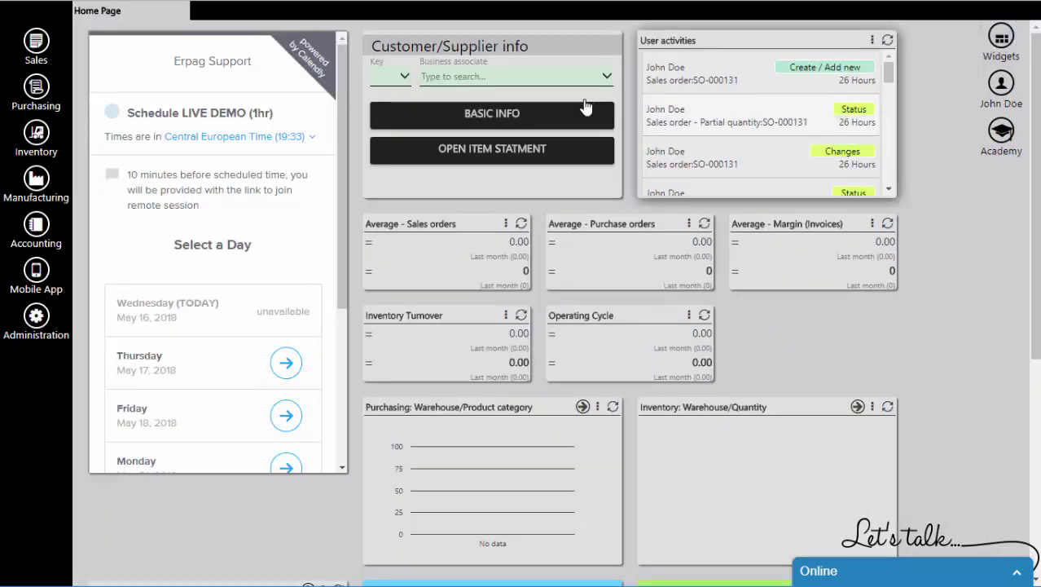
# Step: Show the Main warehouse Fulfillment report with narrower Description and Supplier columns
pyautogui.click(34, 93)
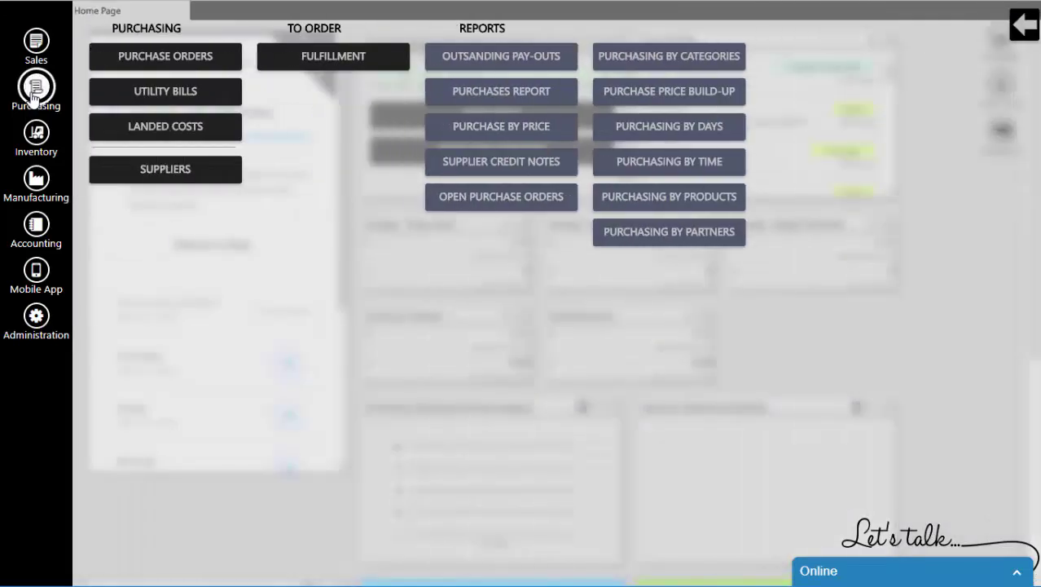
pyautogui.click(313, 61)
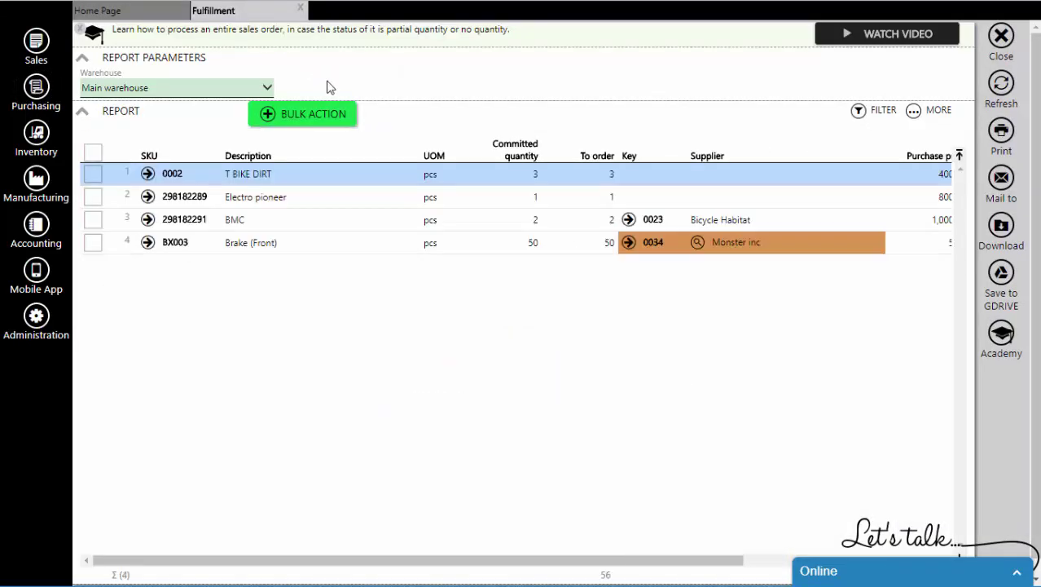
pyautogui.moveTo(407, 155); pyautogui.dragTo(334, 155)
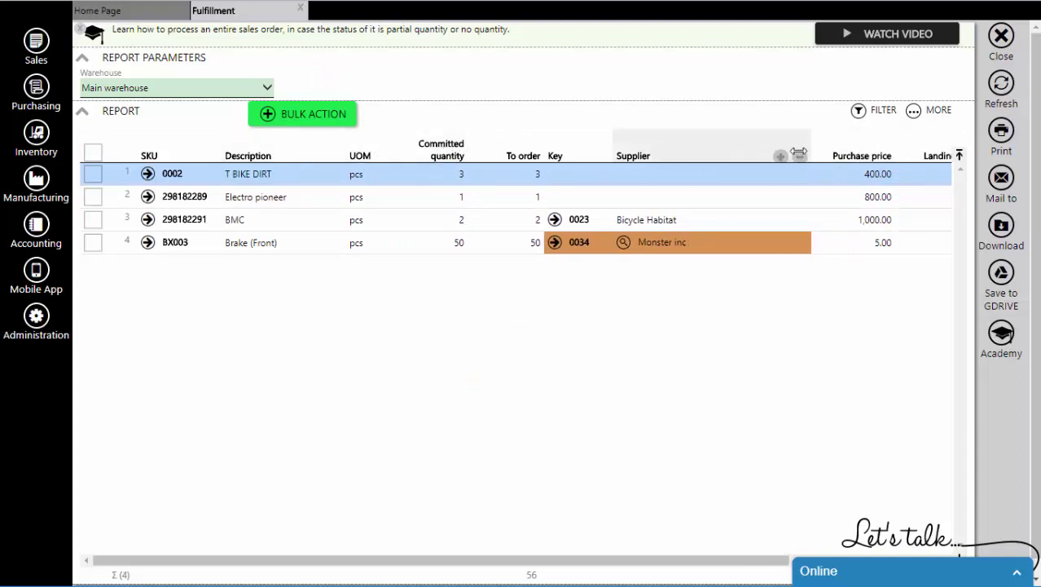
pyautogui.moveTo(811, 155); pyautogui.dragTo(714, 156)
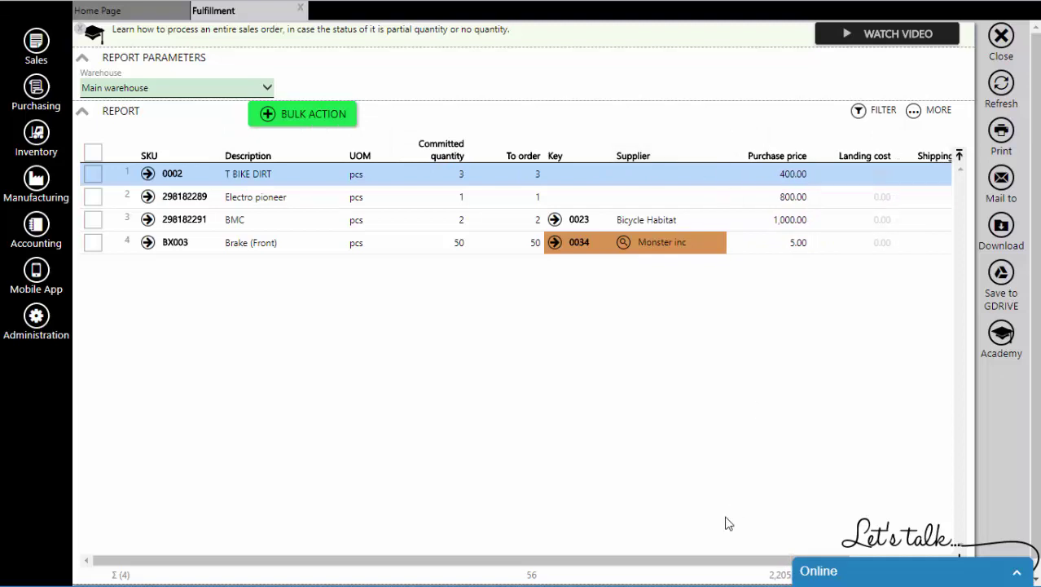
pyautogui.moveTo(584, 559); pyautogui.dragTo(673, 561)
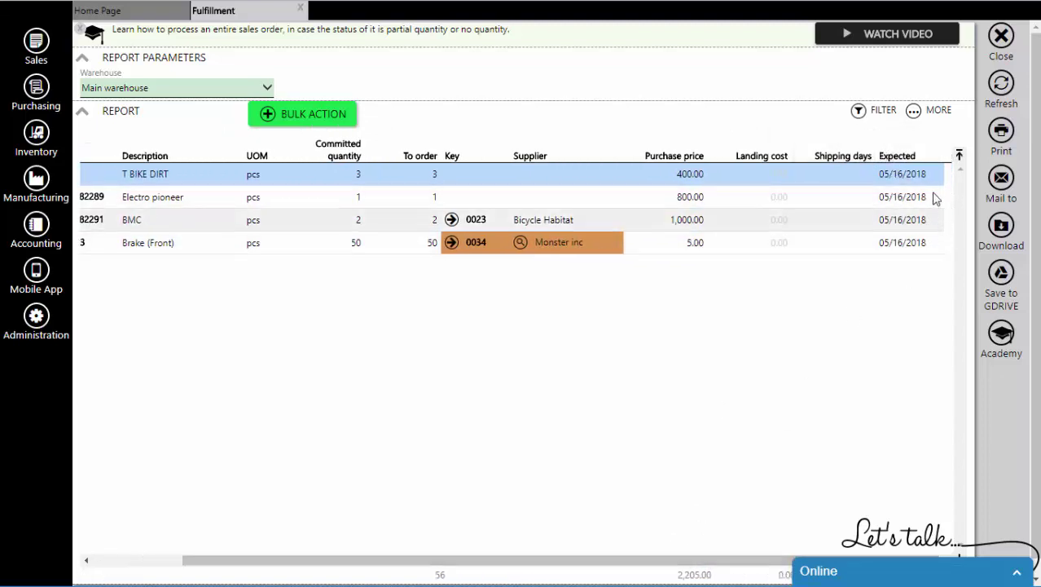
pyautogui.moveTo(607, 562); pyautogui.dragTo(458, 559)
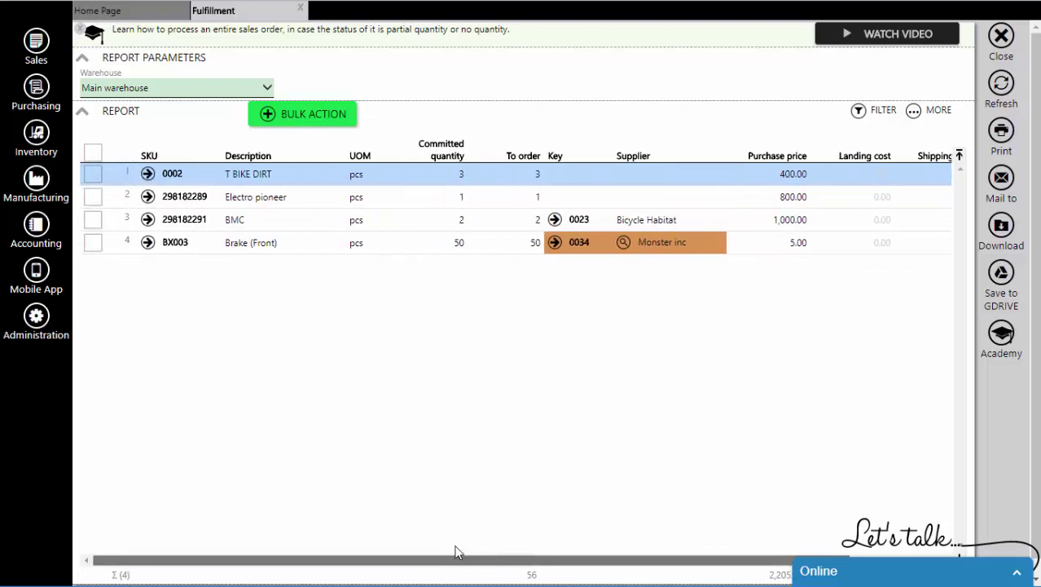
# Step: Keep Monster inc at 5.00 as Brake (Front) supplier and review committed product quantities
pyautogui.click(624, 245)
pyautogui.click(625, 245)
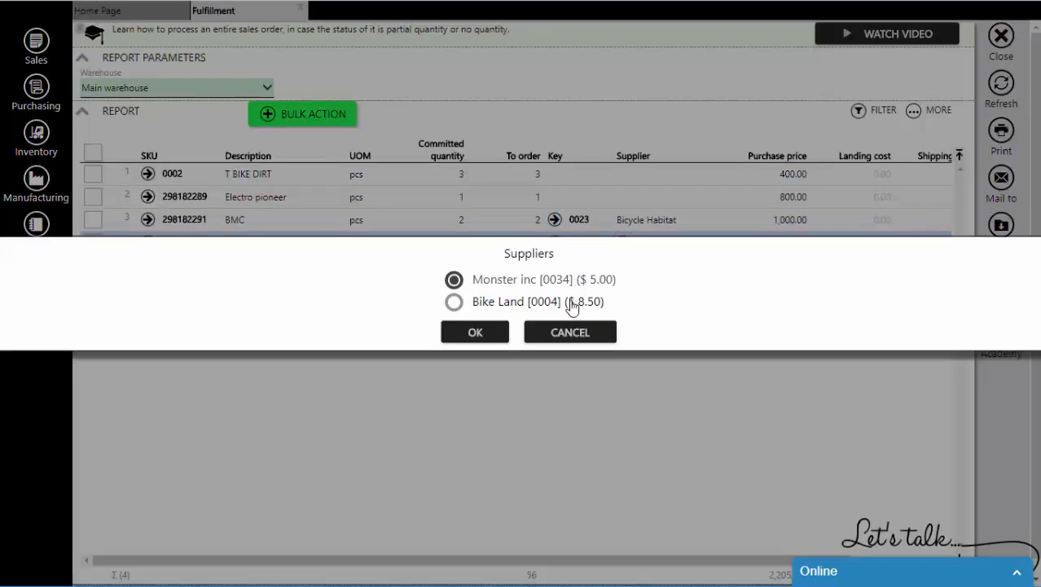
pyautogui.click(493, 332)
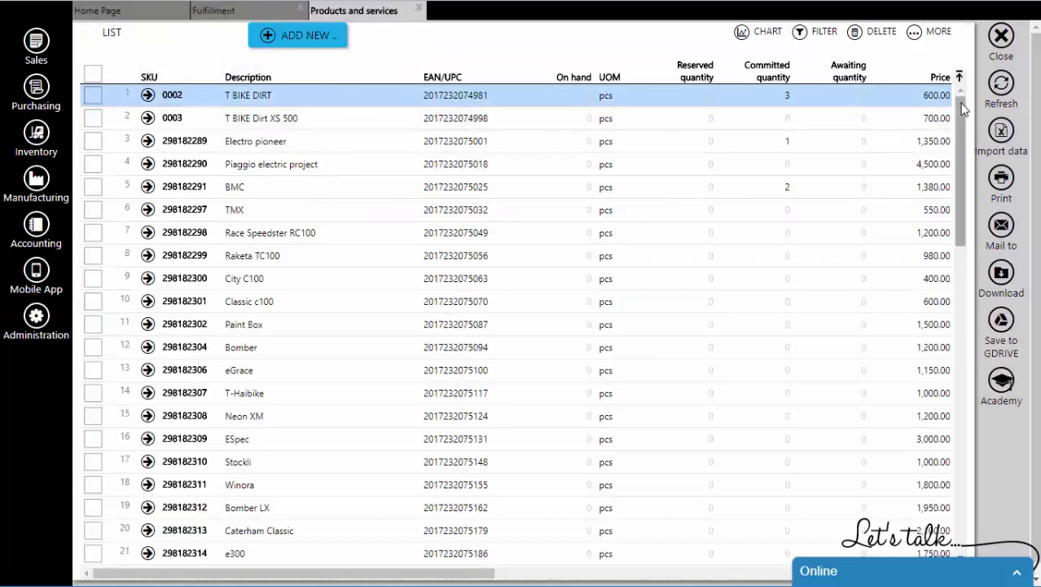
pyautogui.moveTo(958, 132); pyautogui.dragTo(958, 414)
# Step: Back on Fulfillment, mark T BIKE DIRT, Electro pioneer, BMC and Brake (Front) for ordering
pyautogui.click(1002, 39)
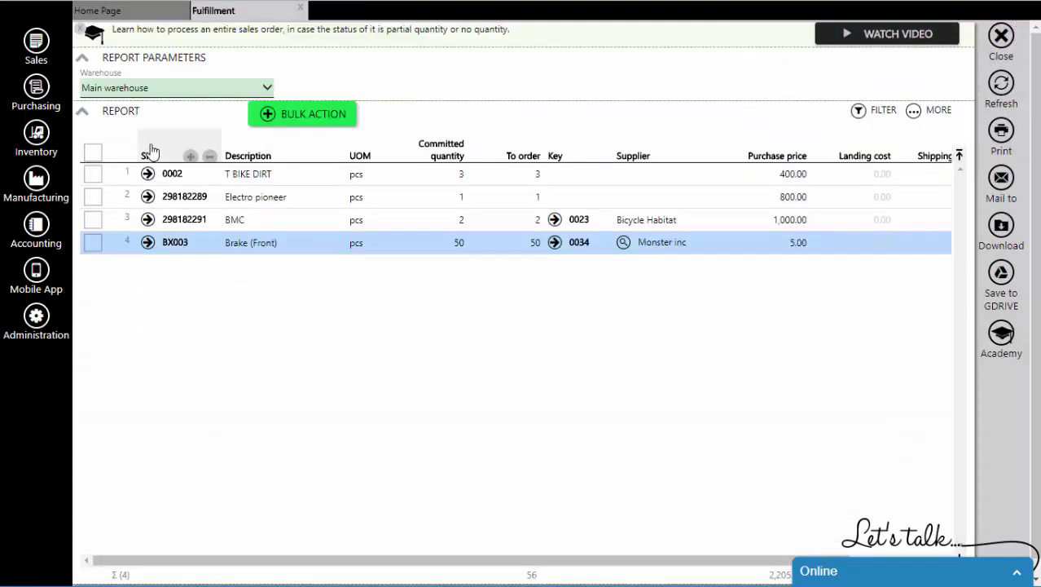
pyautogui.click(92, 175)
pyautogui.click(92, 197)
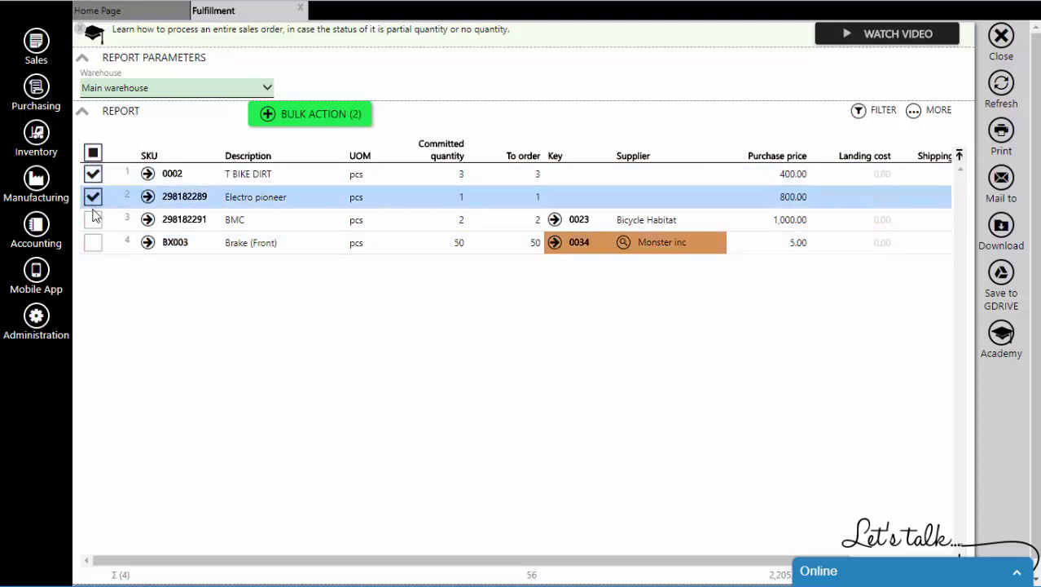
pyautogui.click(93, 221)
pyautogui.click(93, 225)
pyautogui.click(94, 244)
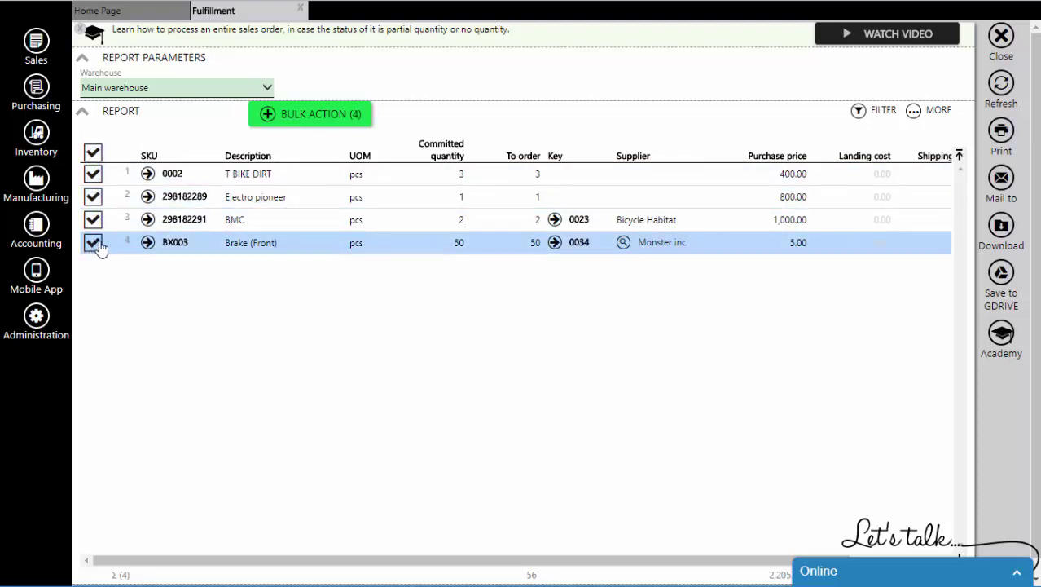
# Step: Run the bulk Purchase order action for the four marked items
pyautogui.click(313, 115)
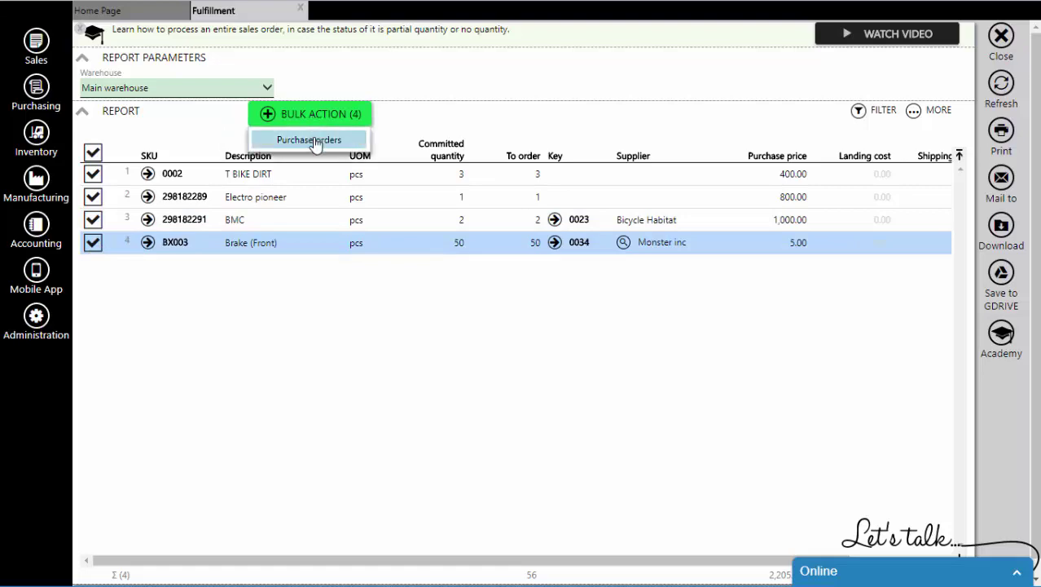
pyautogui.click(313, 138)
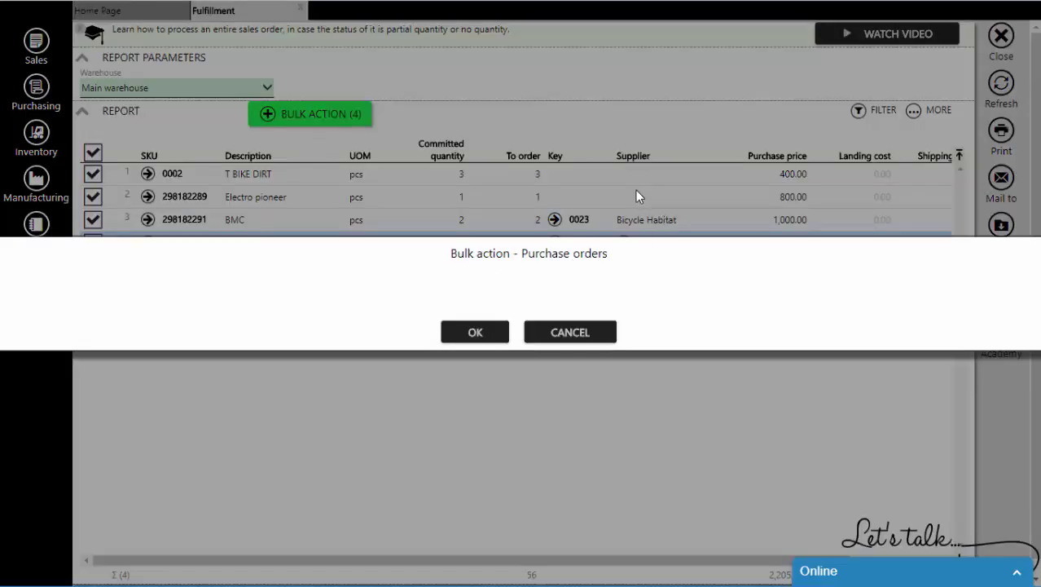
pyautogui.click(476, 333)
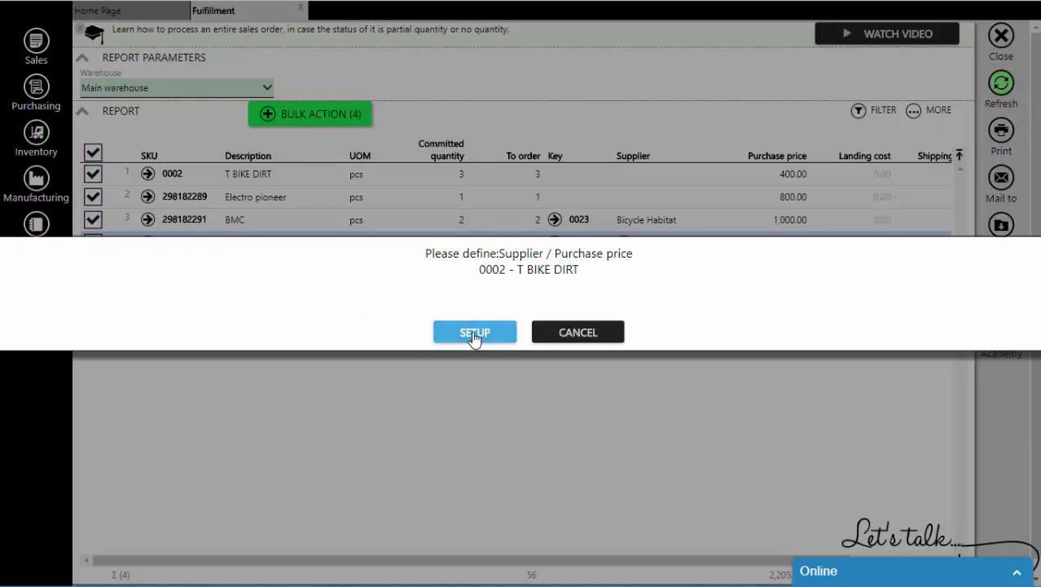
# Step: Assign Baz's as the supplier of product 0002 T BIKE DIRT and save it
pyautogui.click(473, 334)
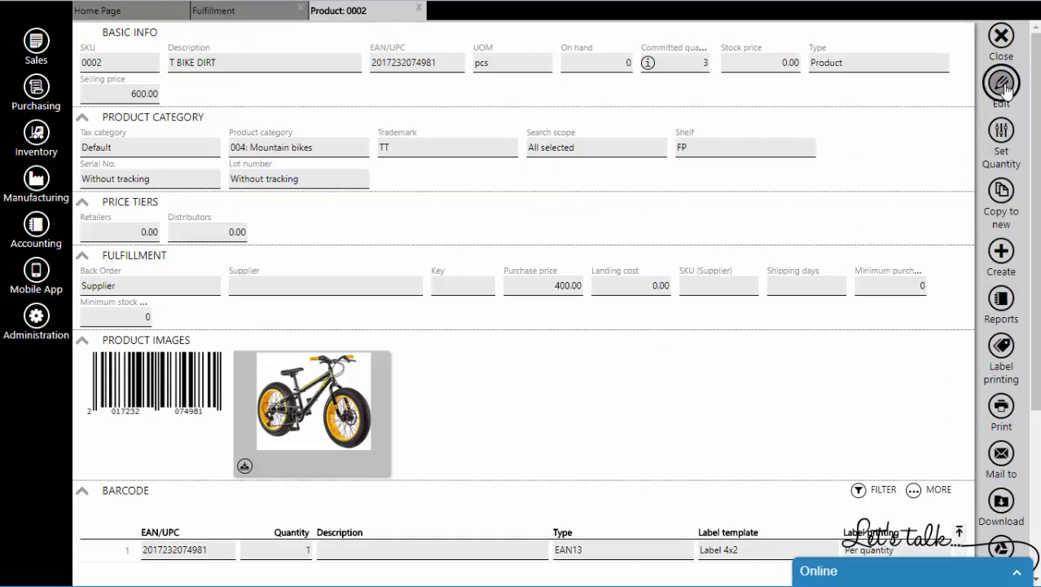
pyautogui.click(1001, 83)
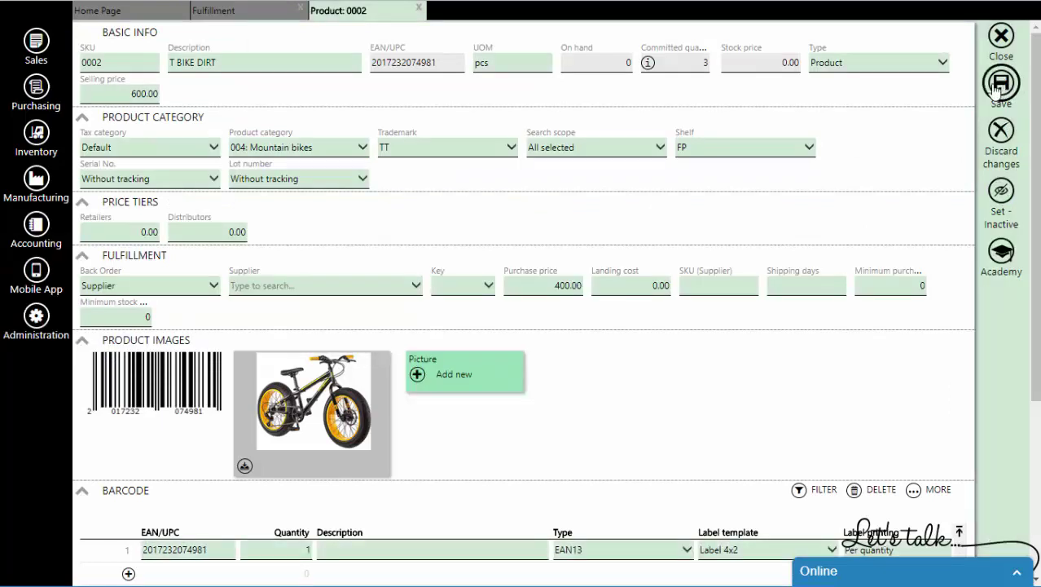
pyautogui.click(296, 291)
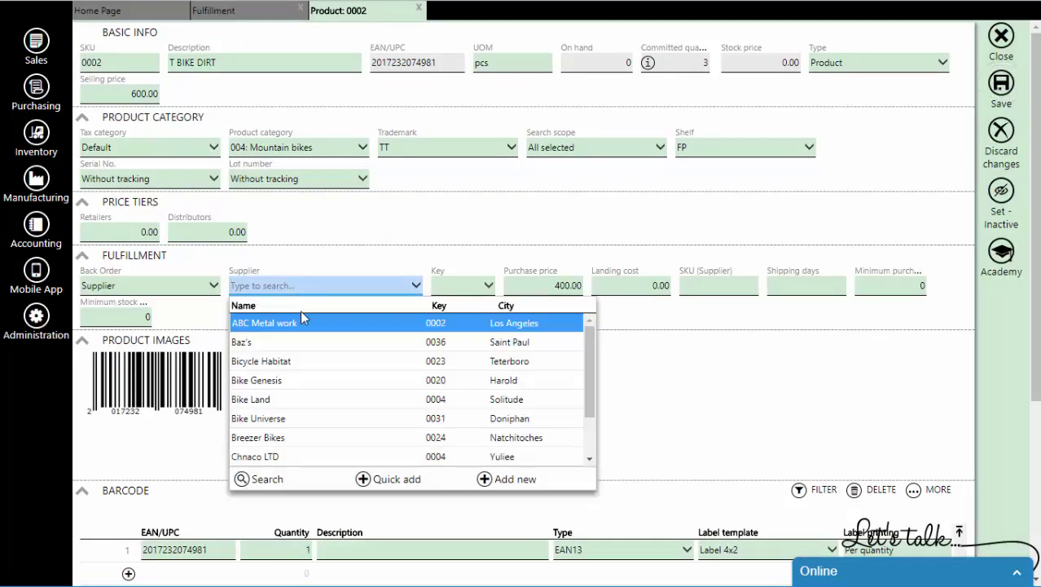
pyautogui.click(306, 344)
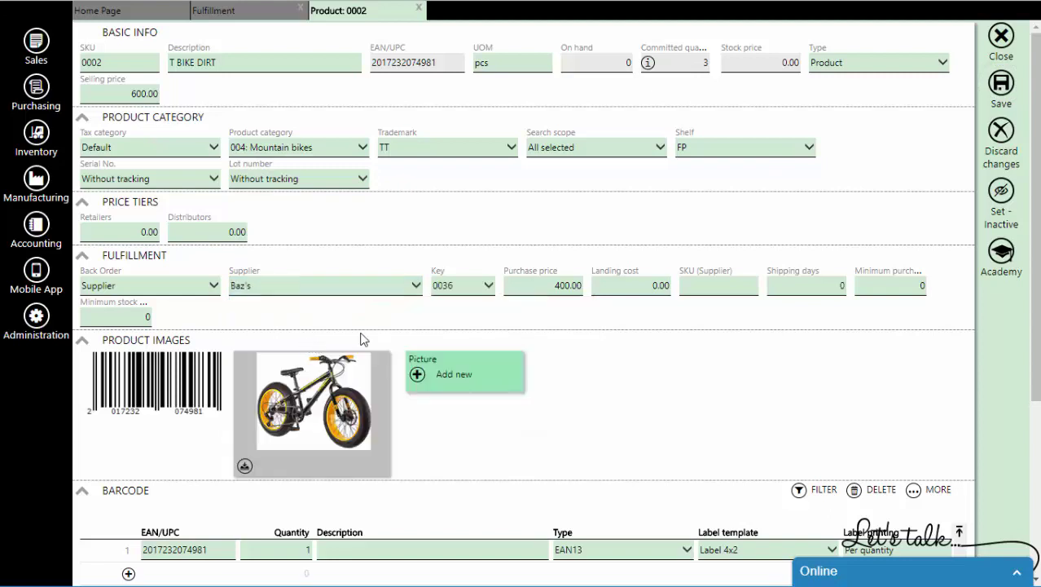
pyautogui.click(1006, 90)
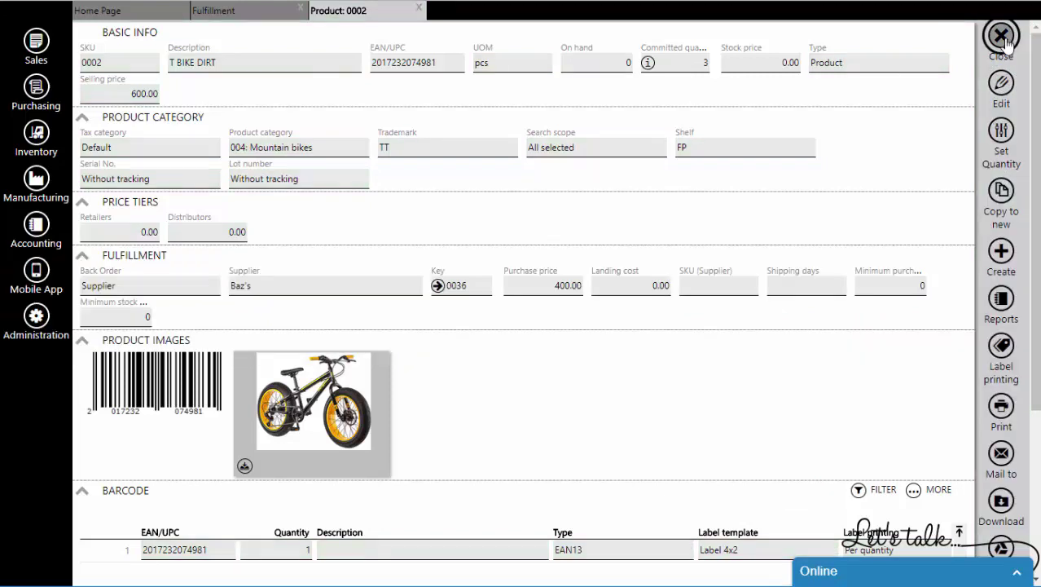
pyautogui.click(1004, 41)
pyautogui.click(333, 204)
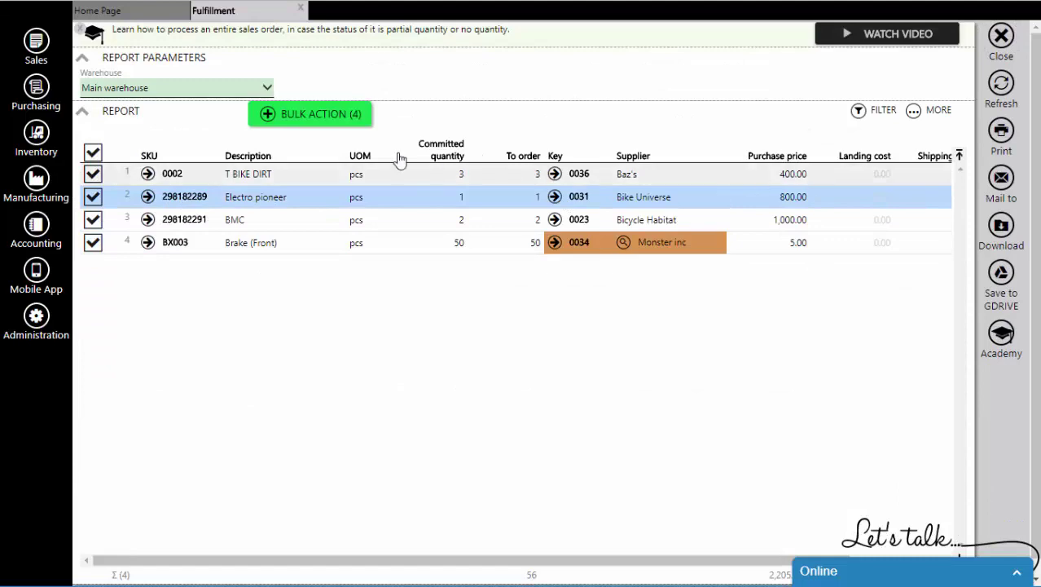
# Step: Generate purchase orders for all four fulfillment rows and close the emptied report
pyautogui.click(312, 121)
pyautogui.click(312, 141)
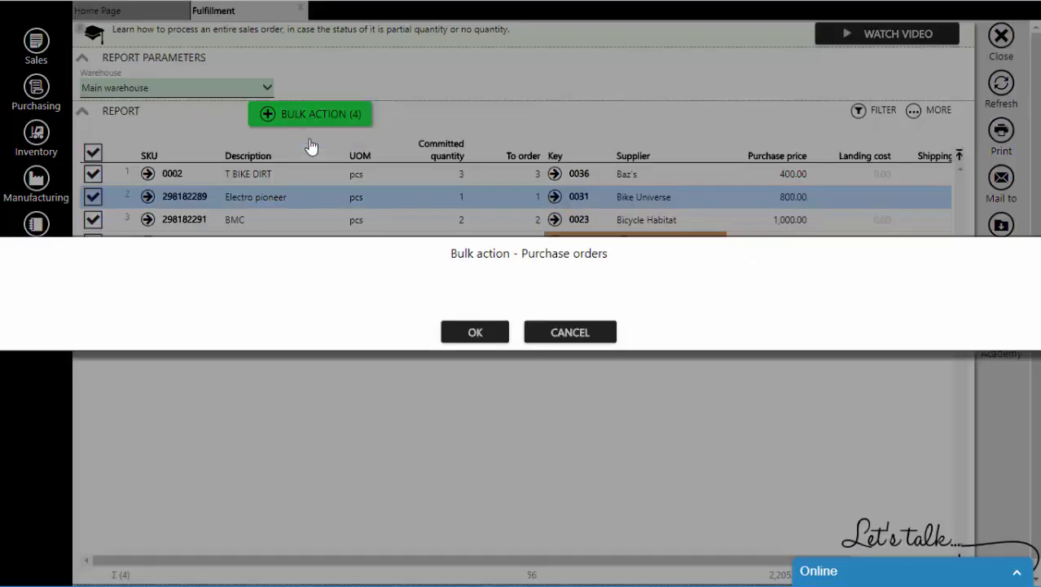
pyautogui.click(475, 333)
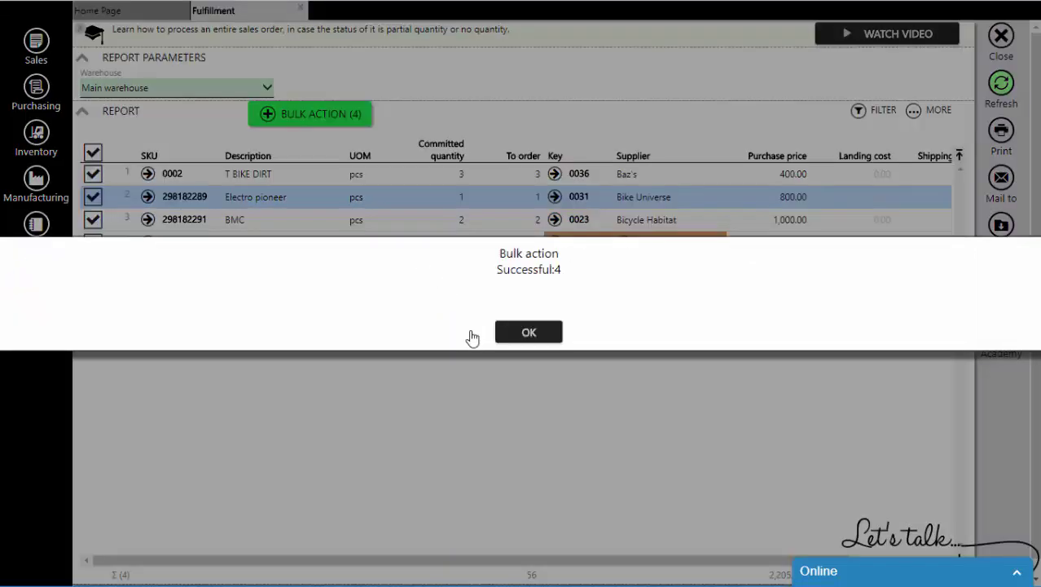
pyautogui.click(529, 332)
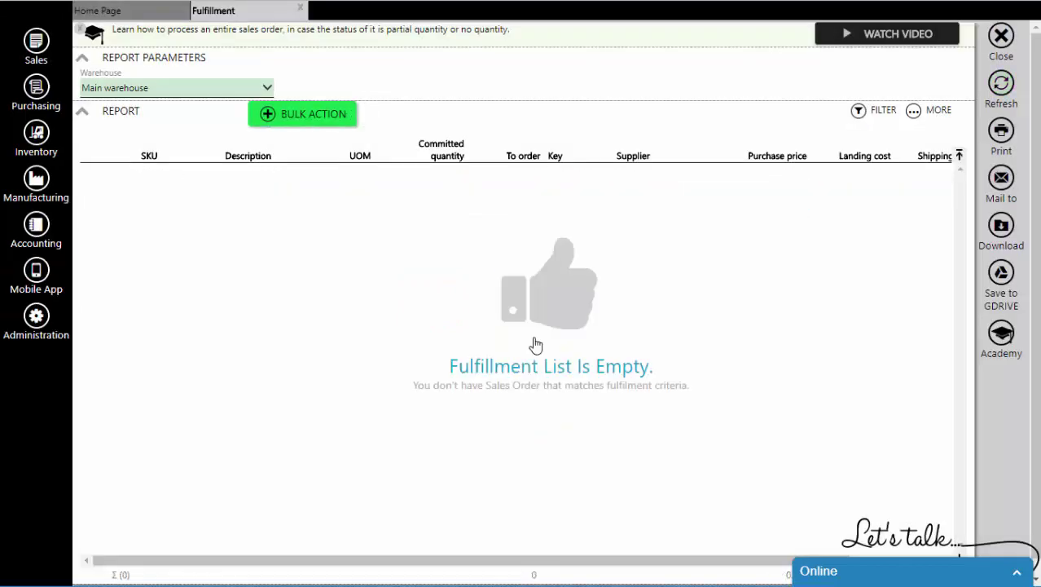
pyautogui.click(300, 8)
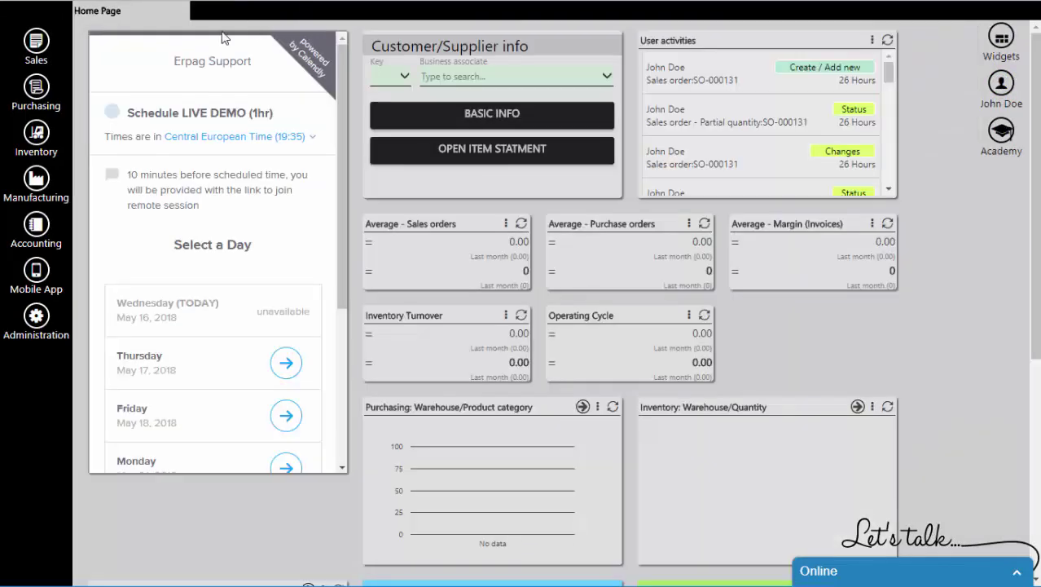
pyautogui.click(37, 86)
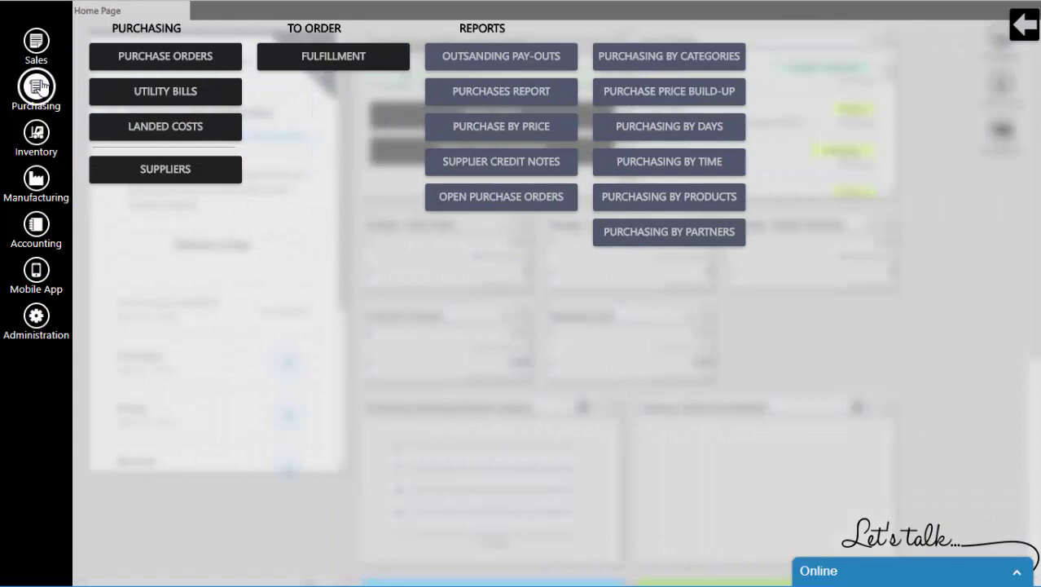
# Step: Review new purchase orders PO-000112 to PO-000115 and the products' awaiting quantities
pyautogui.click(141, 59)
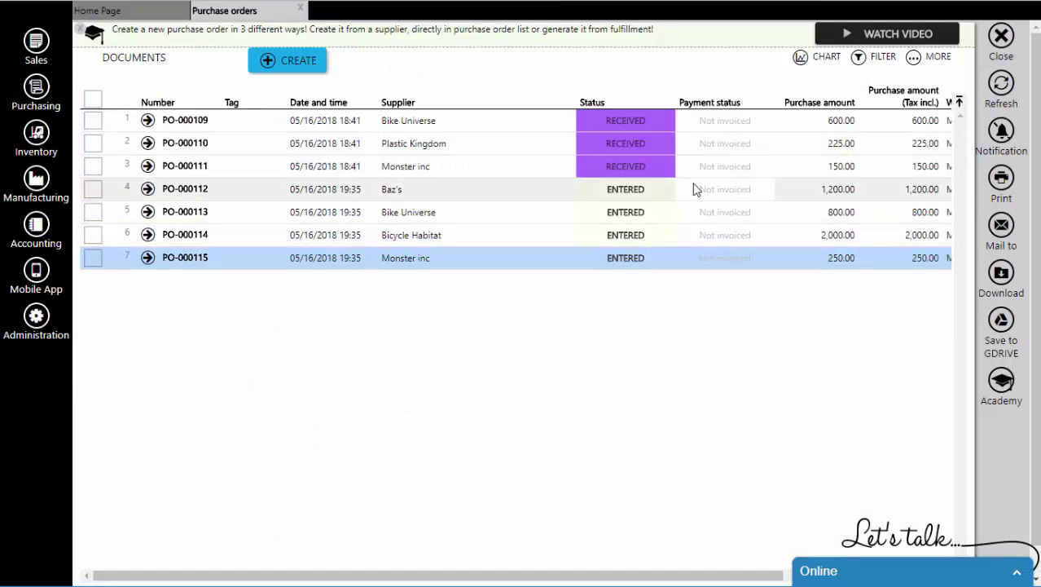
pyautogui.click(41, 136)
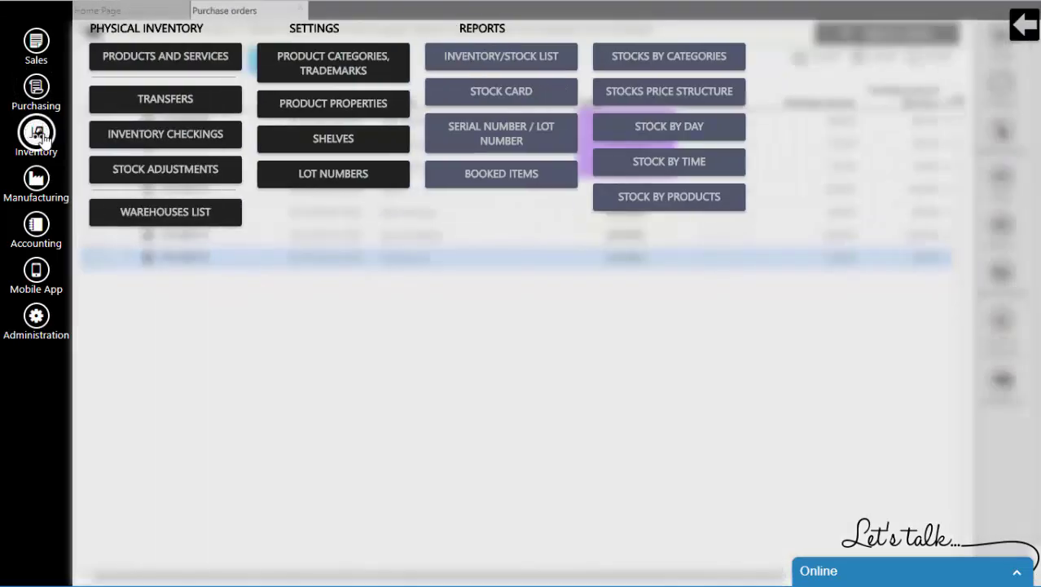
pyautogui.click(183, 71)
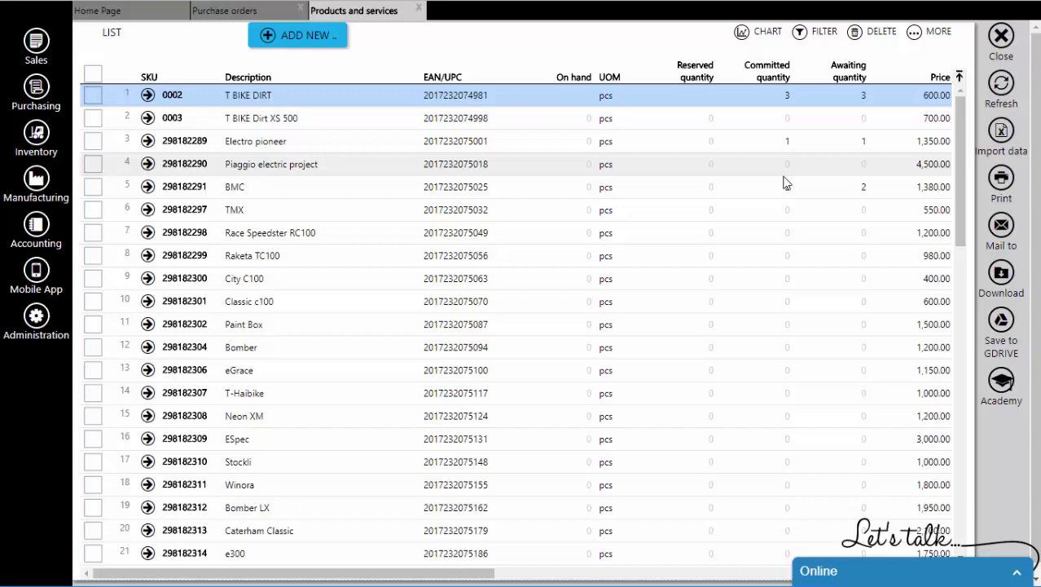
# Step: Close the products list and open sales order SO-000135
pyautogui.click(1001, 37)
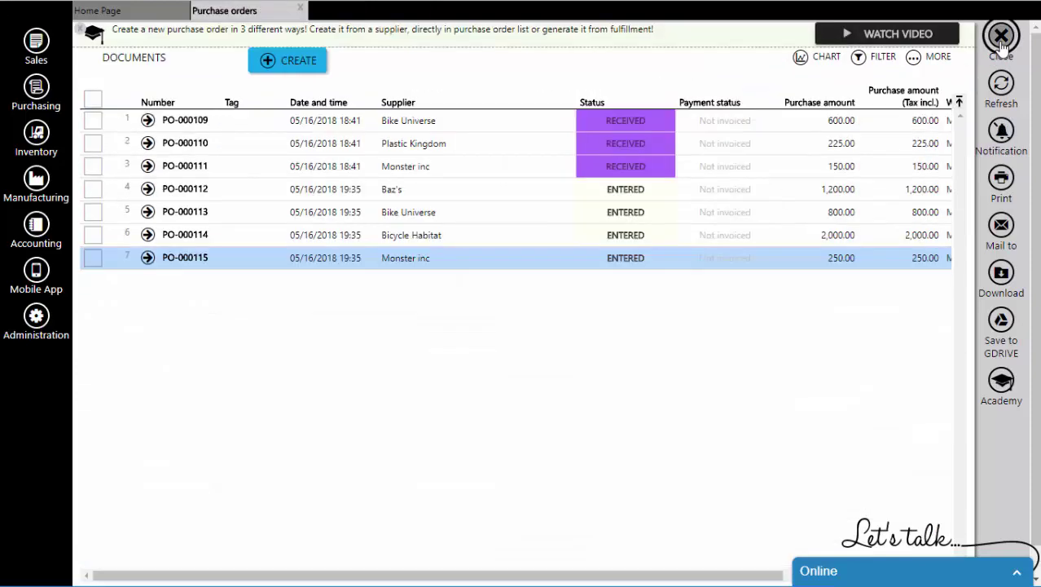
pyautogui.click(52, 49)
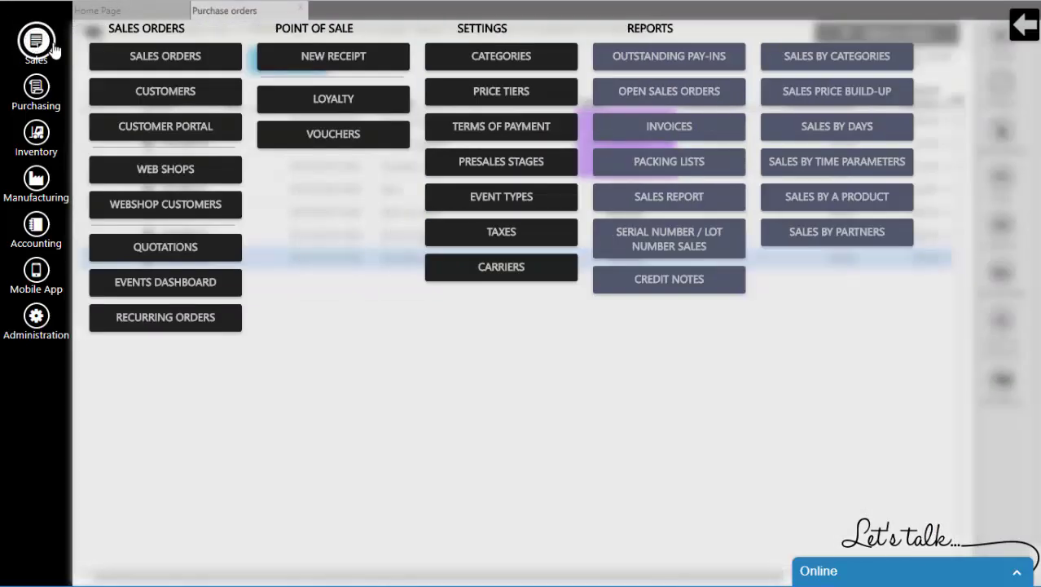
pyautogui.click(154, 55)
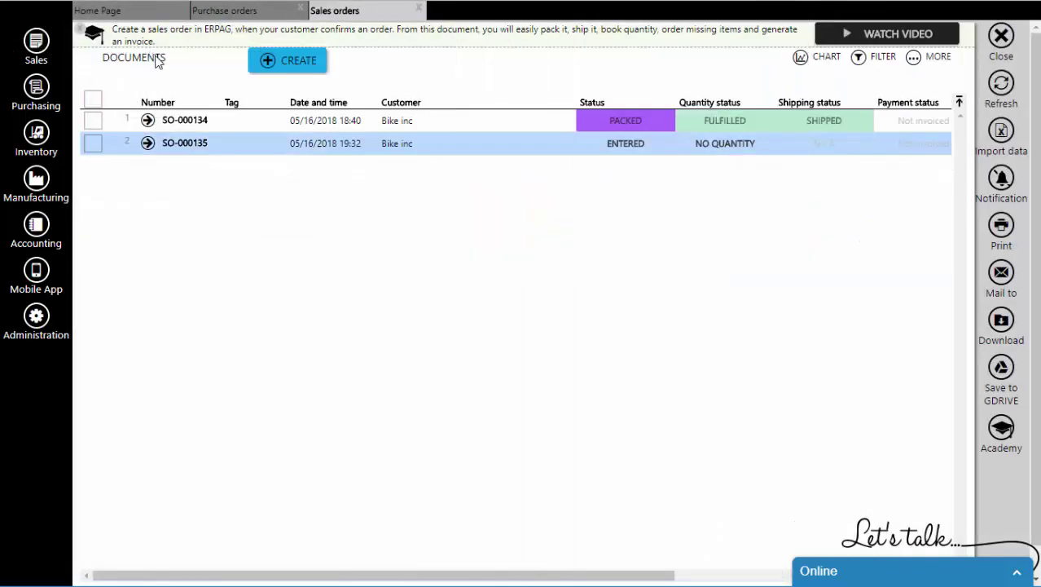
pyautogui.click(179, 144)
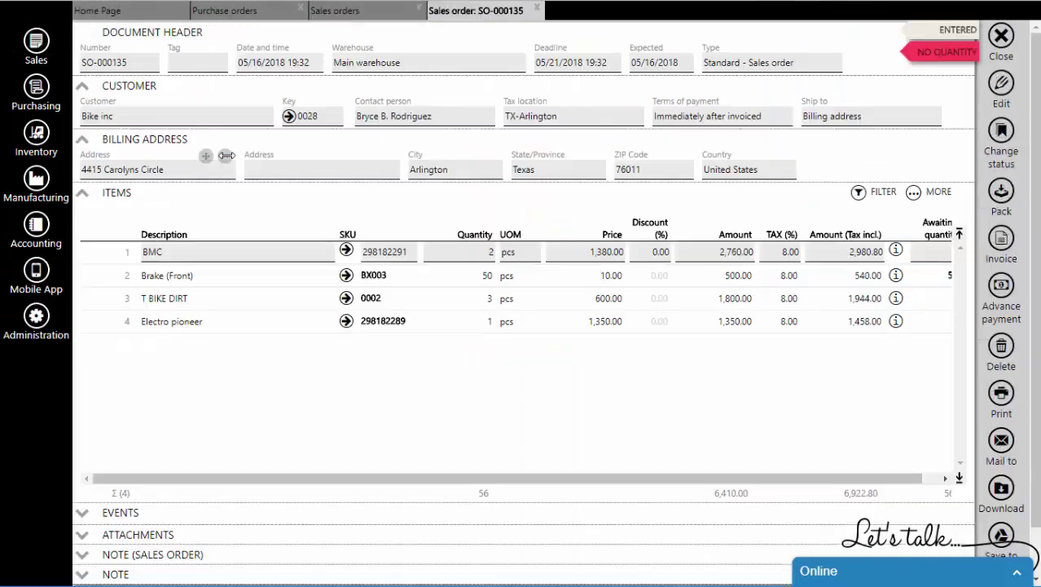
pyautogui.moveTo(595, 485); pyautogui.dragTo(757, 492)
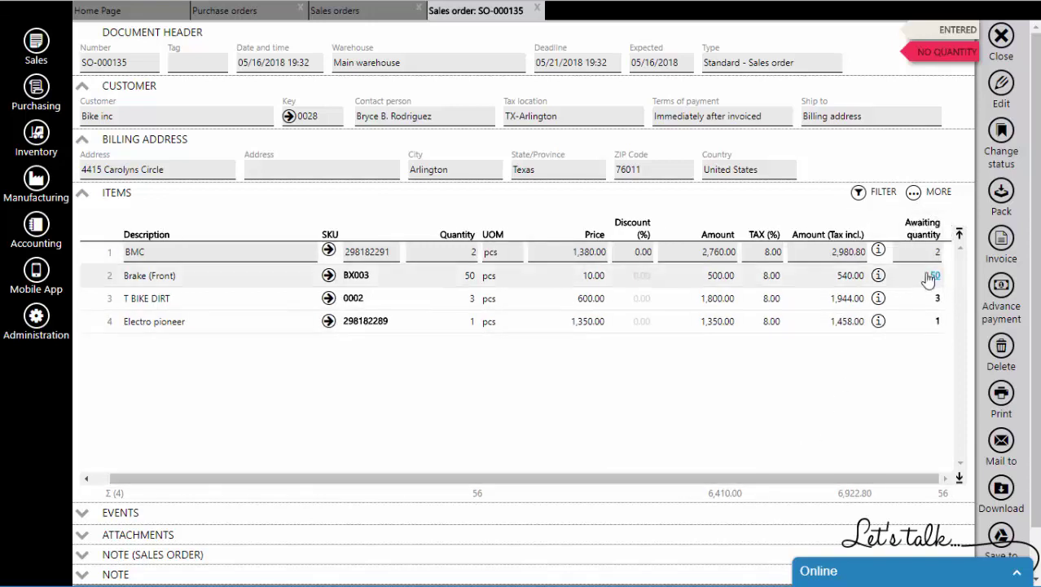
# Step: Check that BMC awaits PO-000114 and Brake (Front) awaits PO-000115, then close the orders
pyautogui.click(878, 250)
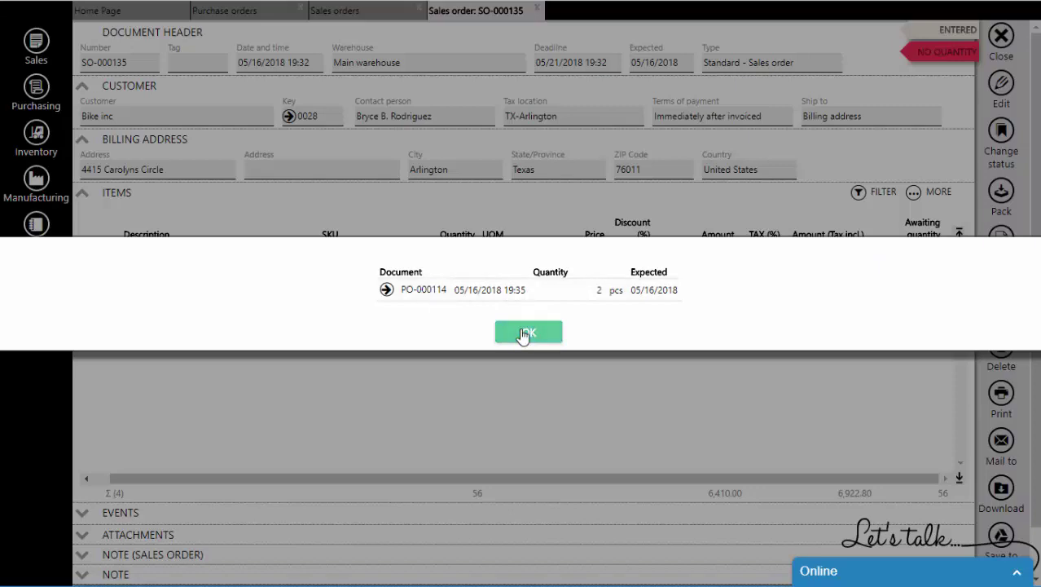
pyautogui.click(525, 332)
pyautogui.click(878, 274)
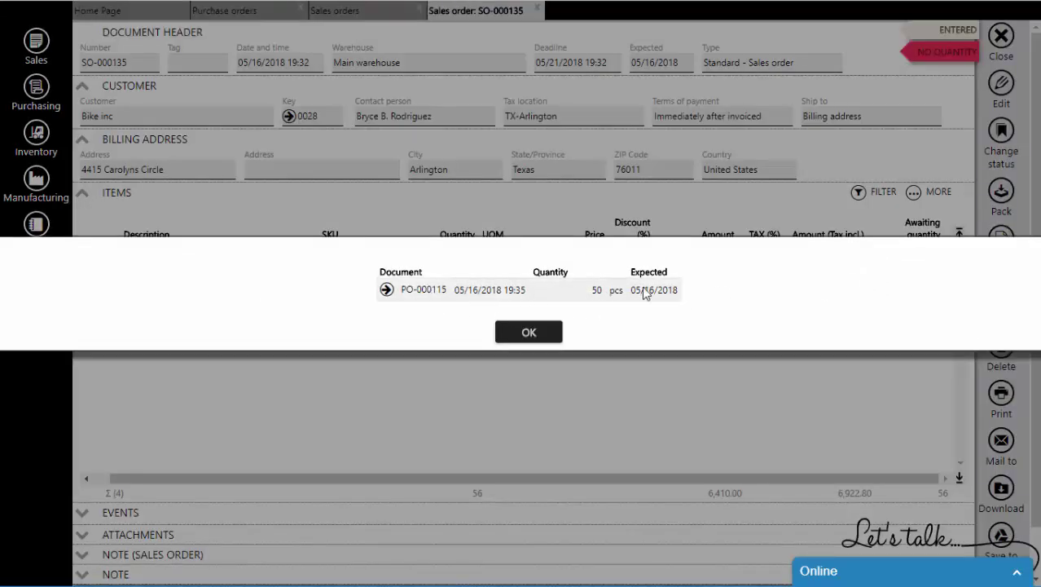
pyautogui.click(531, 332)
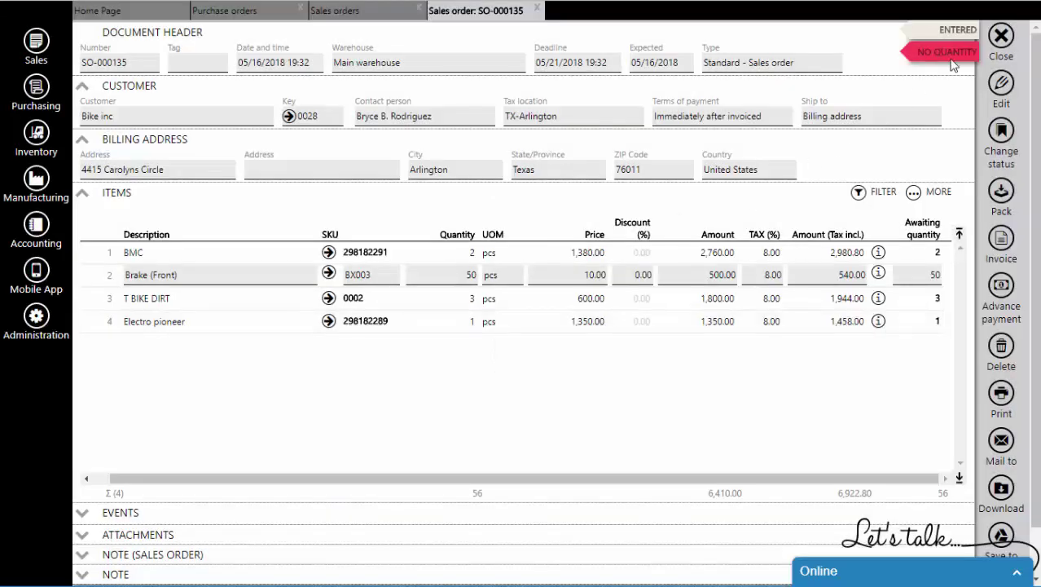
pyautogui.click(1001, 37)
pyautogui.click(1001, 37)
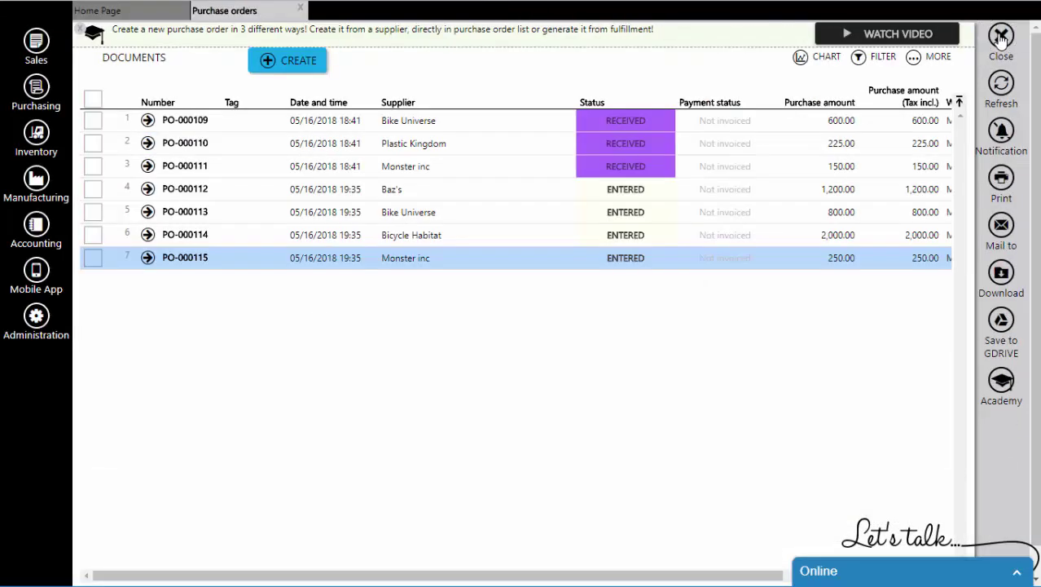
# Step: Open purchase order PO-000112 and confirm receiving its goods
pyautogui.click(170, 194)
pyautogui.click(170, 192)
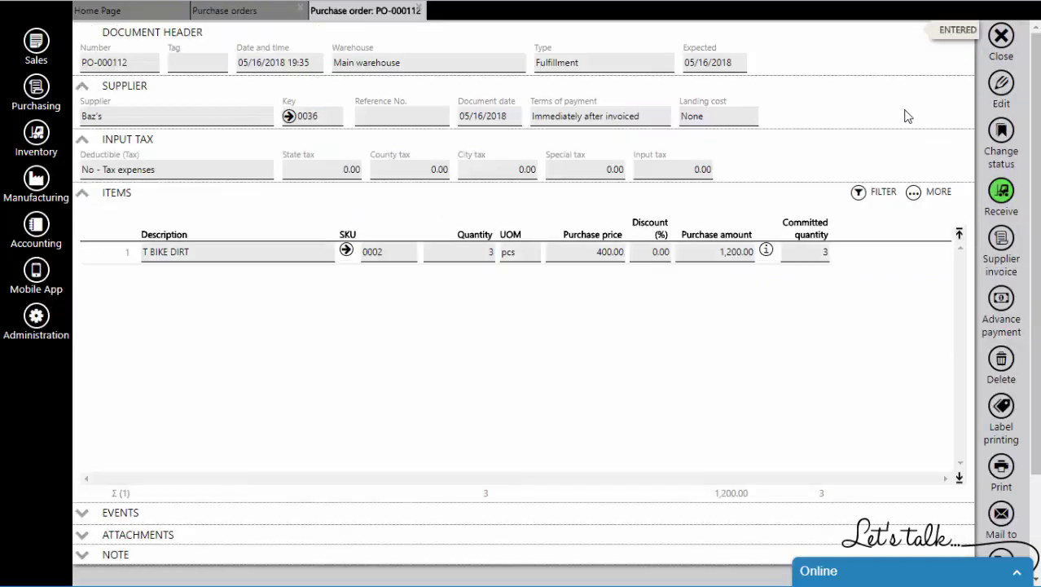
pyautogui.click(1000, 194)
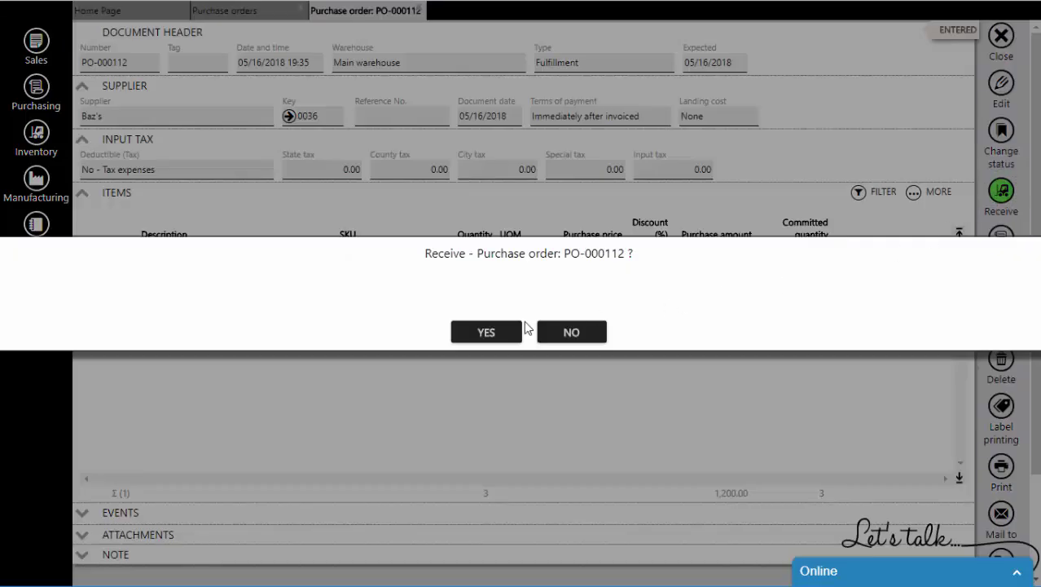
pyautogui.click(486, 333)
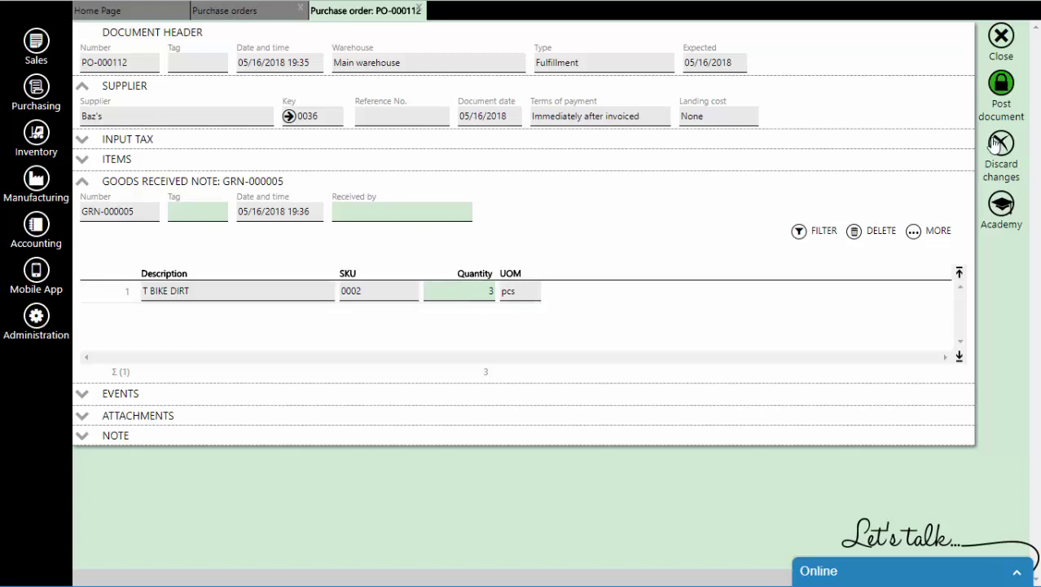
# Step: Post goods received note GRN-000005 for 3 T BIKE DIRT and review its details
pyautogui.click(501, 334)
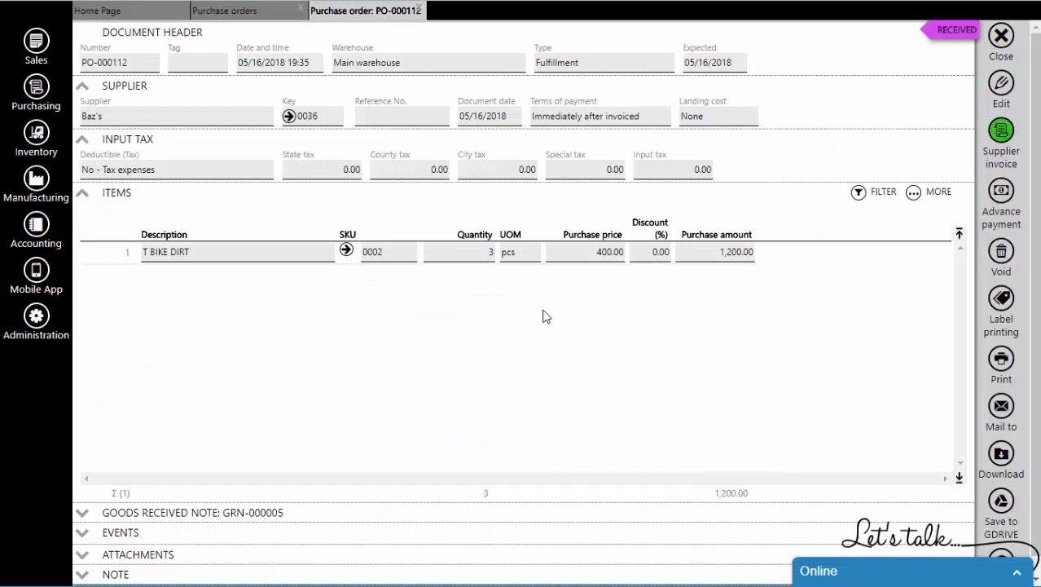
pyautogui.scroll(-1, 546, 316)
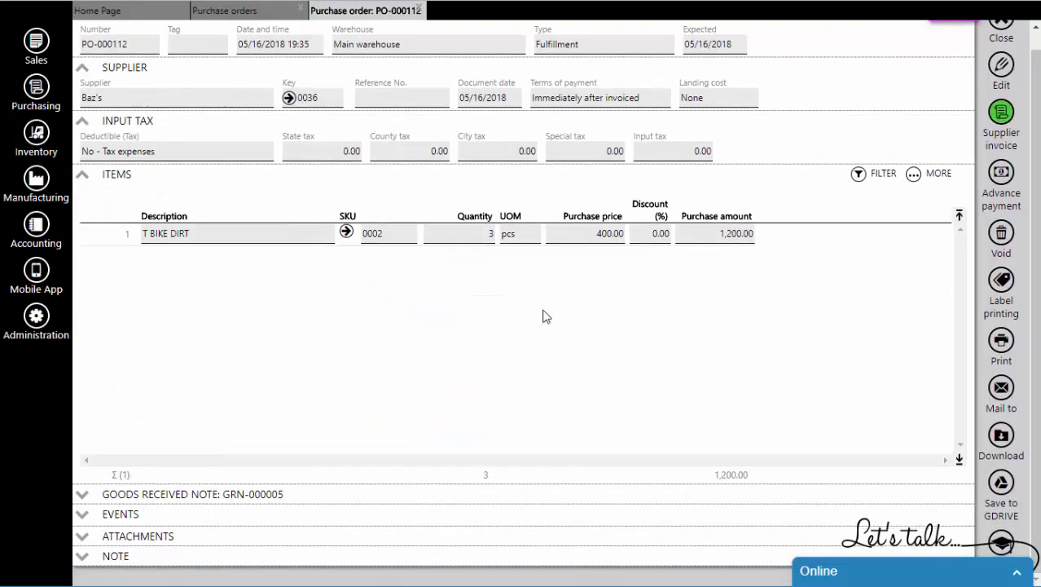
pyautogui.click(239, 493)
pyautogui.scroll(-5, 240, 500)
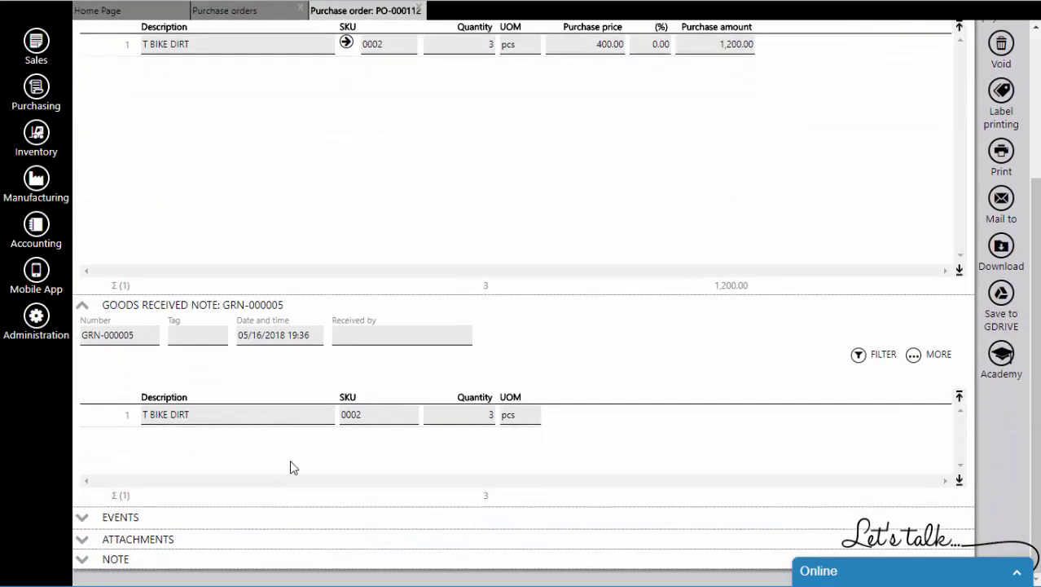
pyautogui.scroll(5, 605, 379)
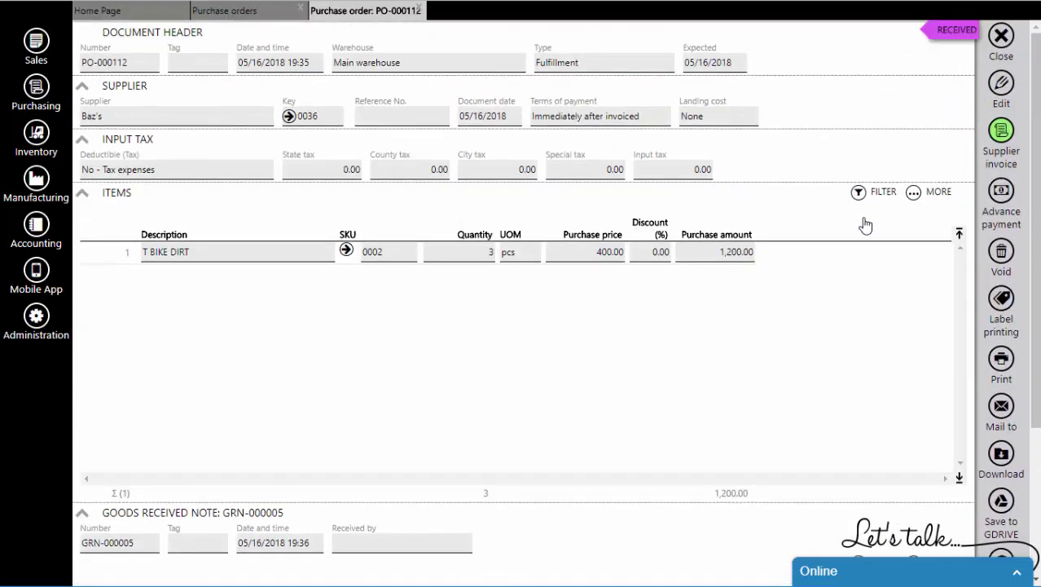
# Step: Close PO-000112, then receive 30 of 50 Brake (Front) on PO-000115 and post GRN-000008
pyautogui.click(1002, 36)
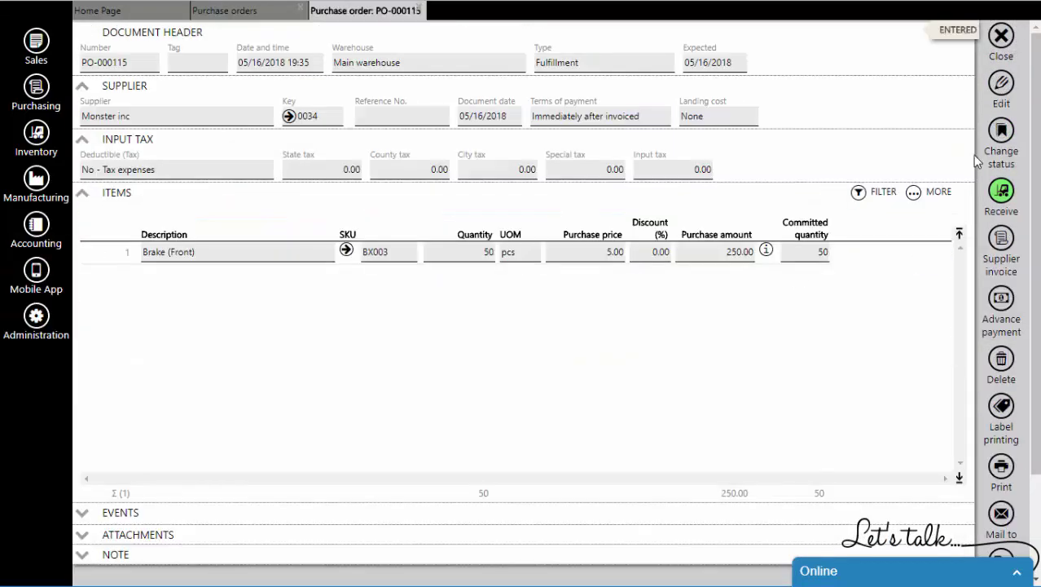
pyautogui.click(1002, 192)
pyautogui.click(482, 330)
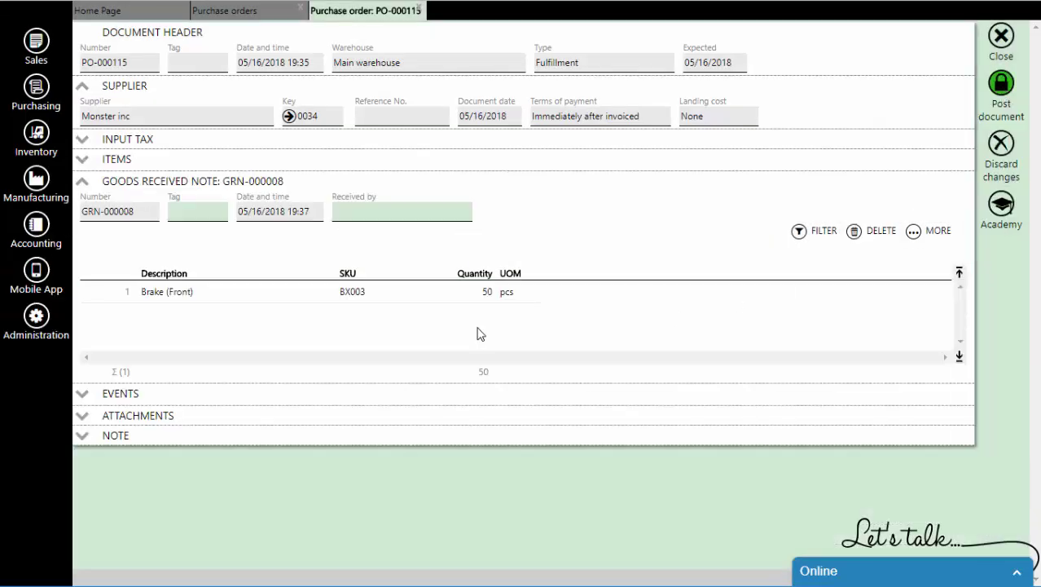
pyautogui.click(474, 291)
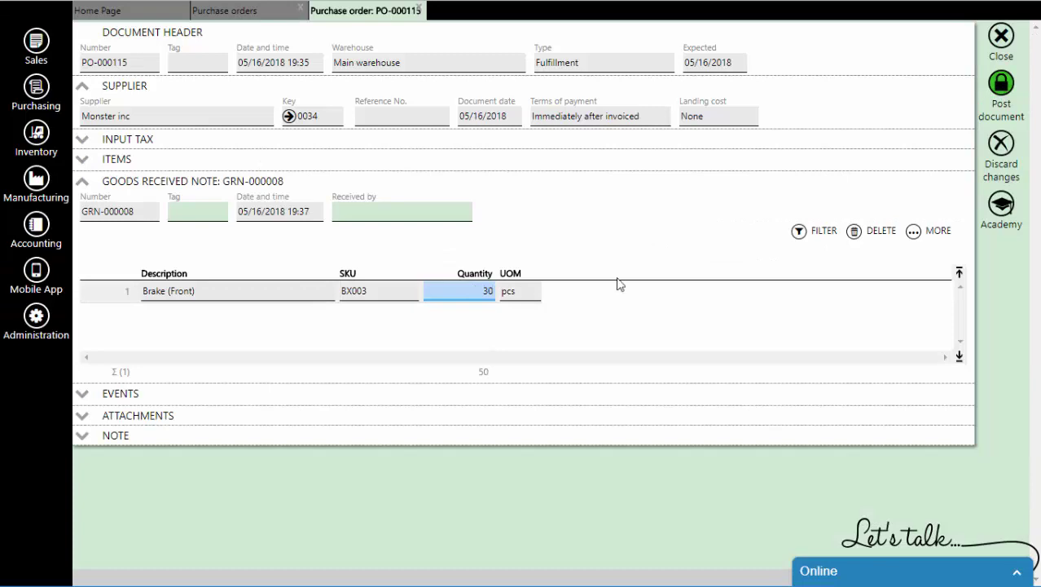
pyautogui.write('30')
pyautogui.click(1002, 90)
pyautogui.click(489, 330)
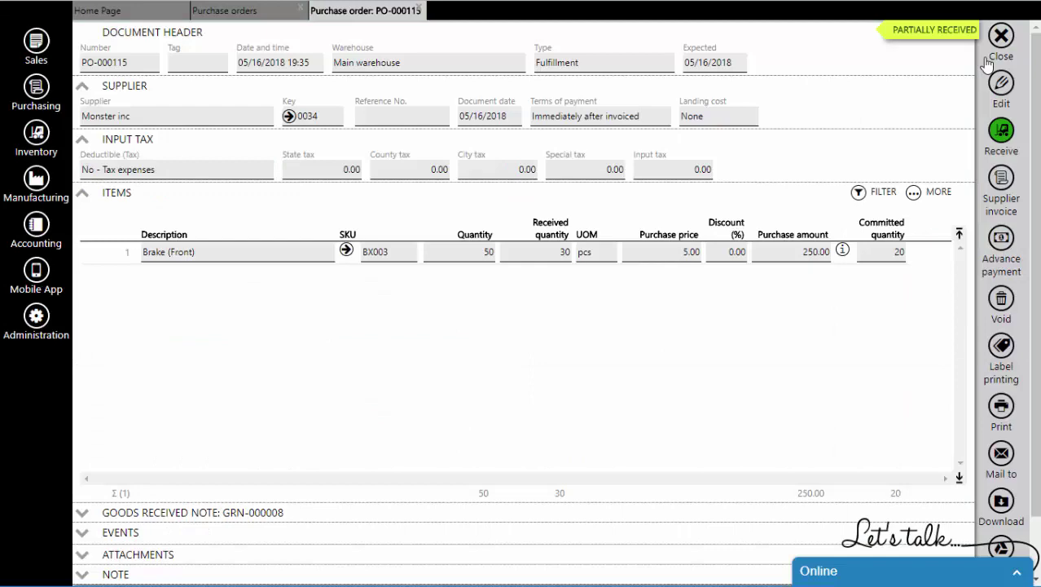
# Step: Close PO-000115 and the purchase orders list, then view Inventory's Products and services list
pyautogui.click(1001, 37)
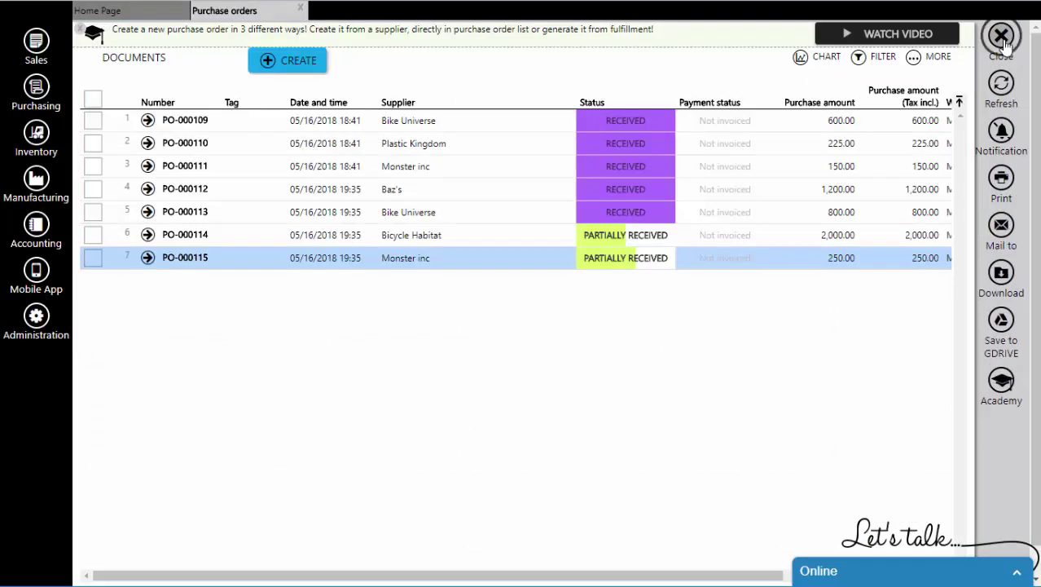
pyautogui.click(1002, 39)
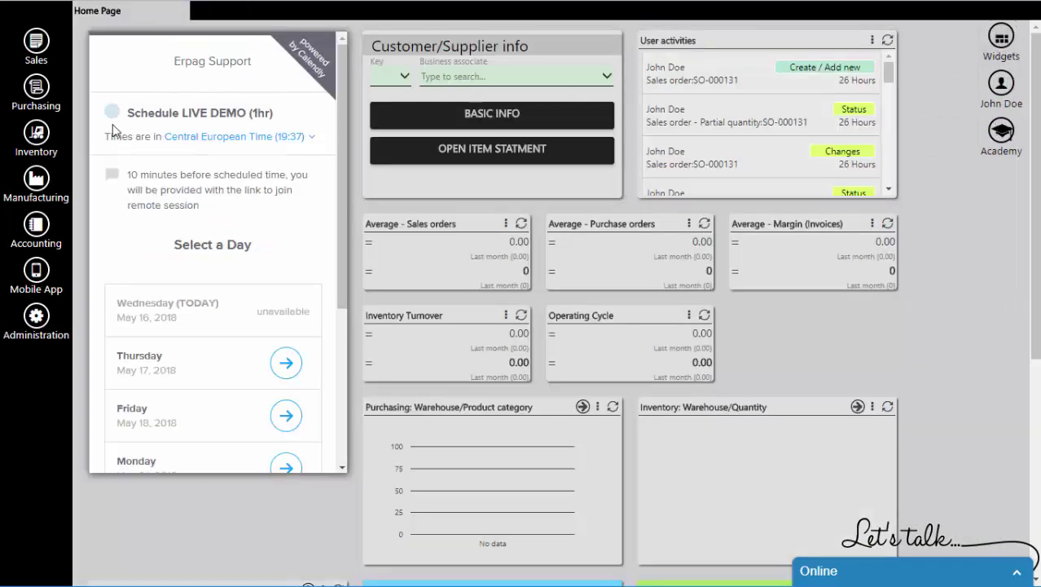
pyautogui.click(39, 138)
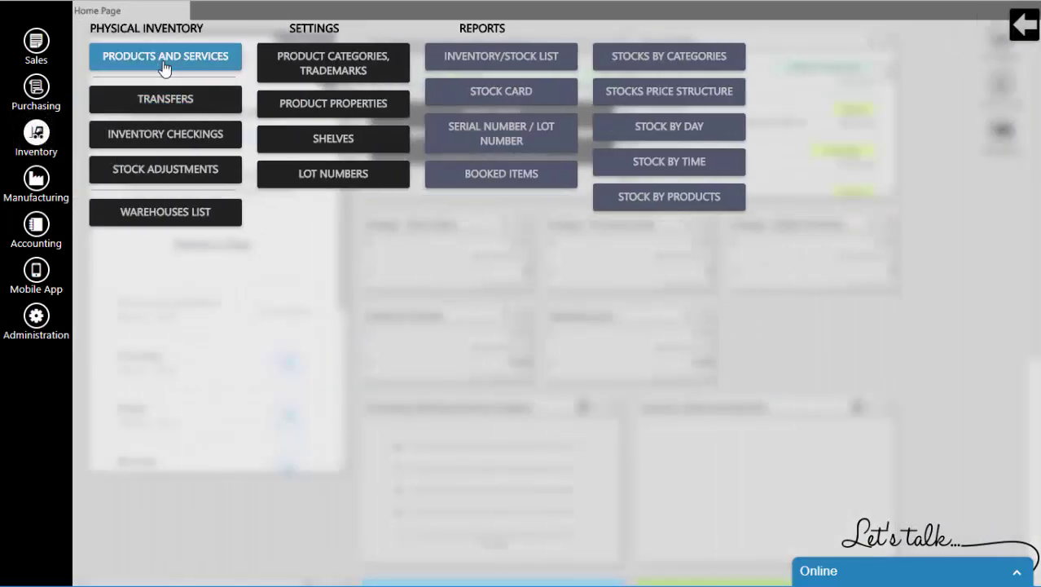
pyautogui.click(165, 63)
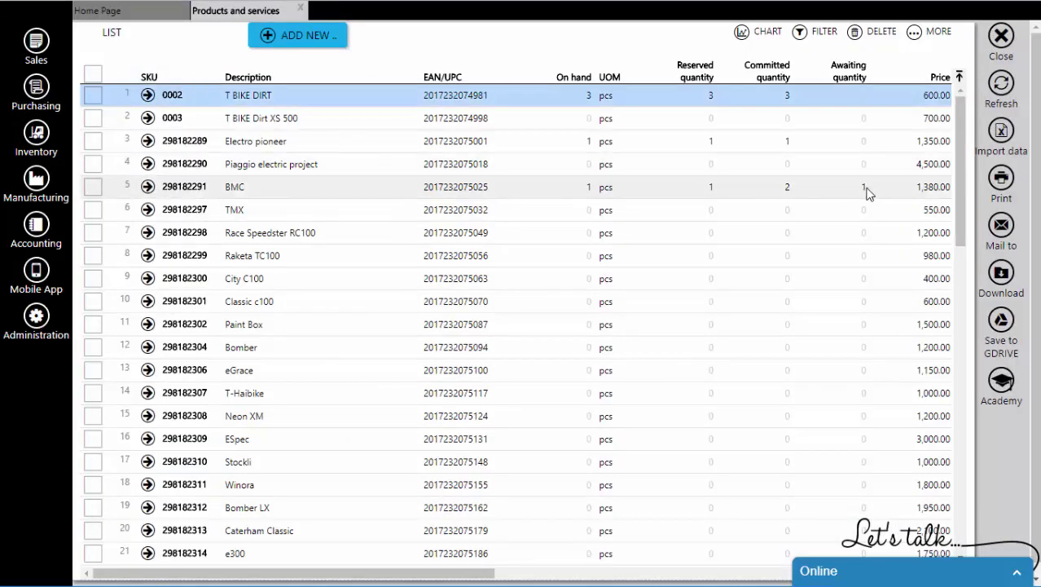
pyautogui.click(986, 45)
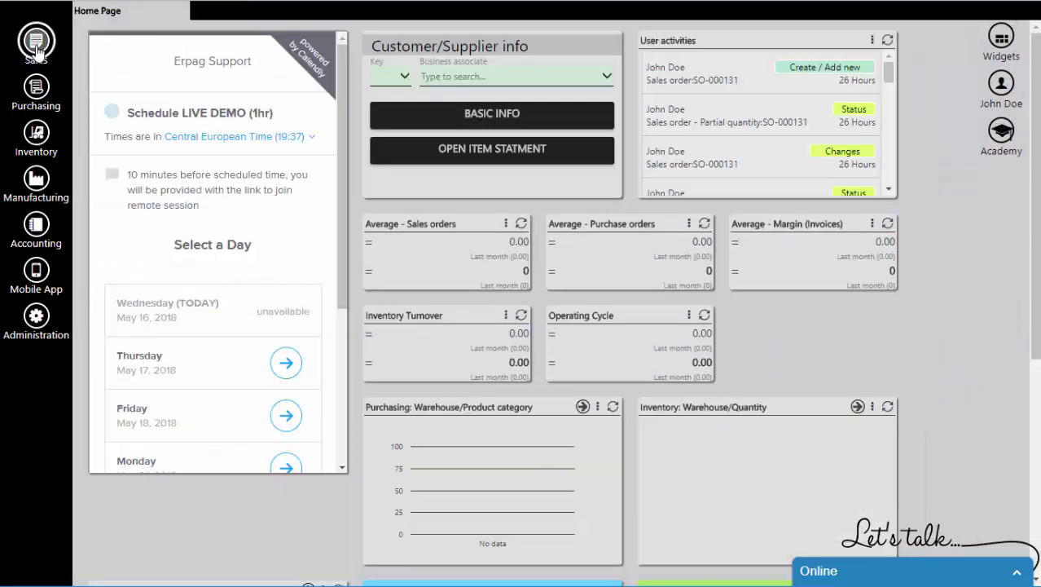
pyautogui.click(37, 50)
pyautogui.click(146, 55)
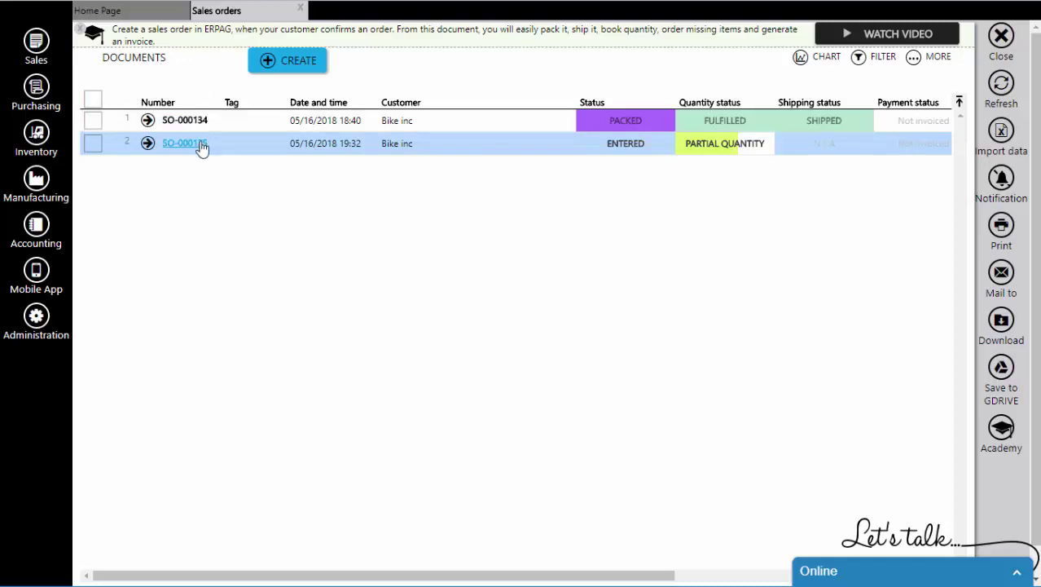
pyautogui.click(184, 143)
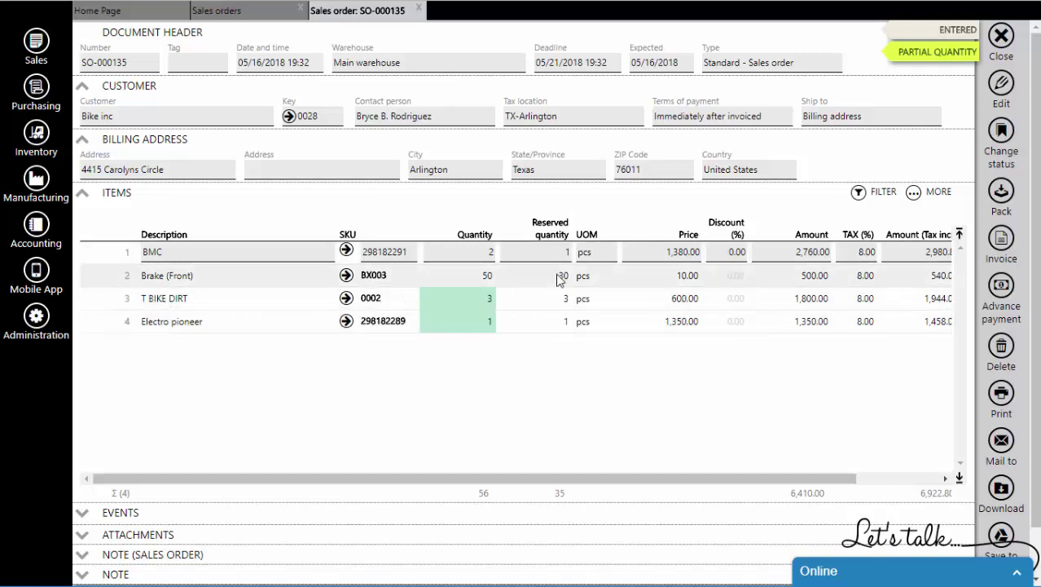
pyautogui.moveTo(410, 481); pyautogui.dragTo(601, 488)
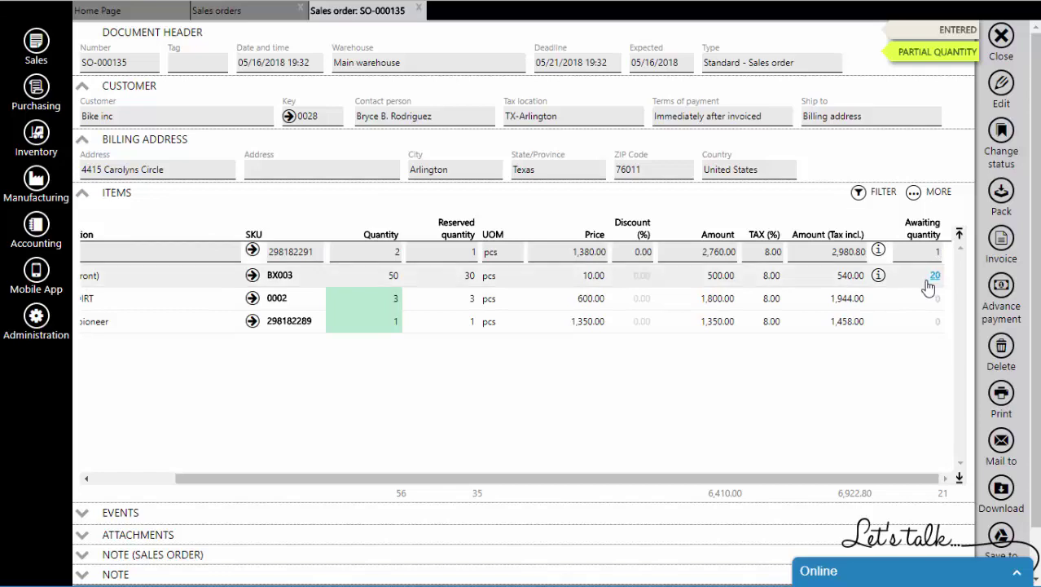
pyautogui.click(878, 276)
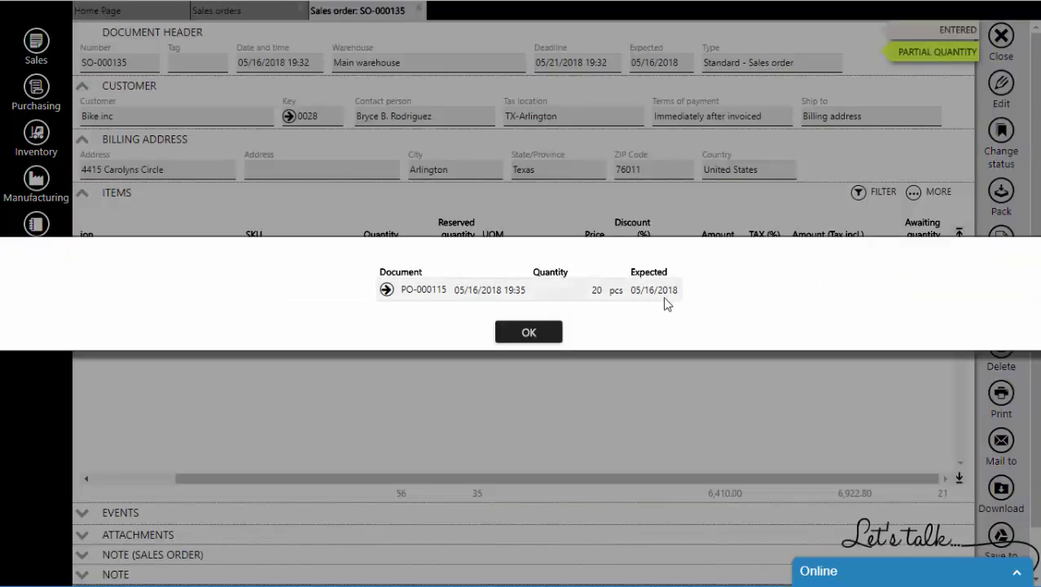
pyautogui.click(529, 334)
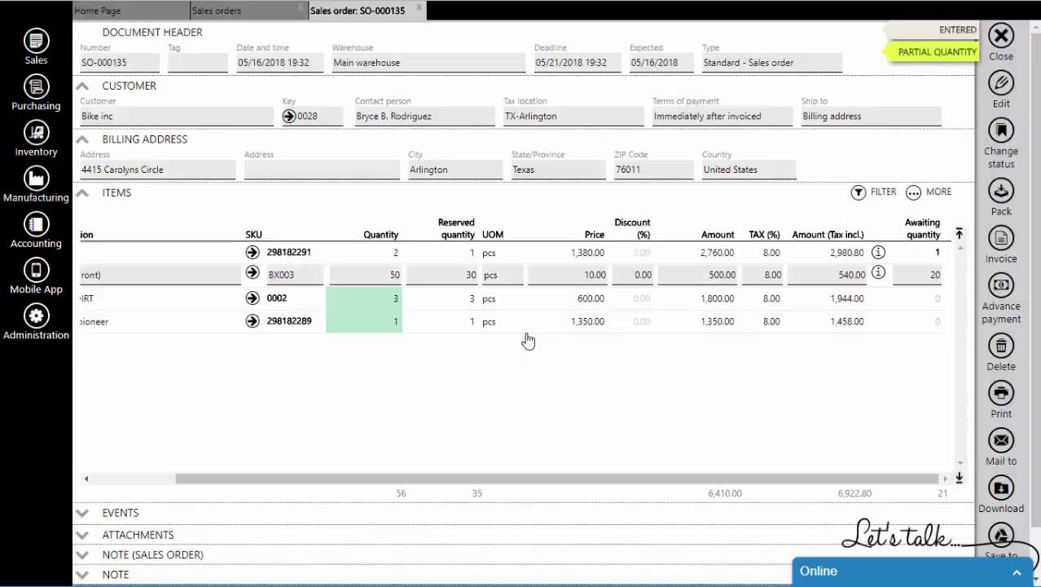
pyautogui.click(1007, 38)
pyautogui.click(1002, 35)
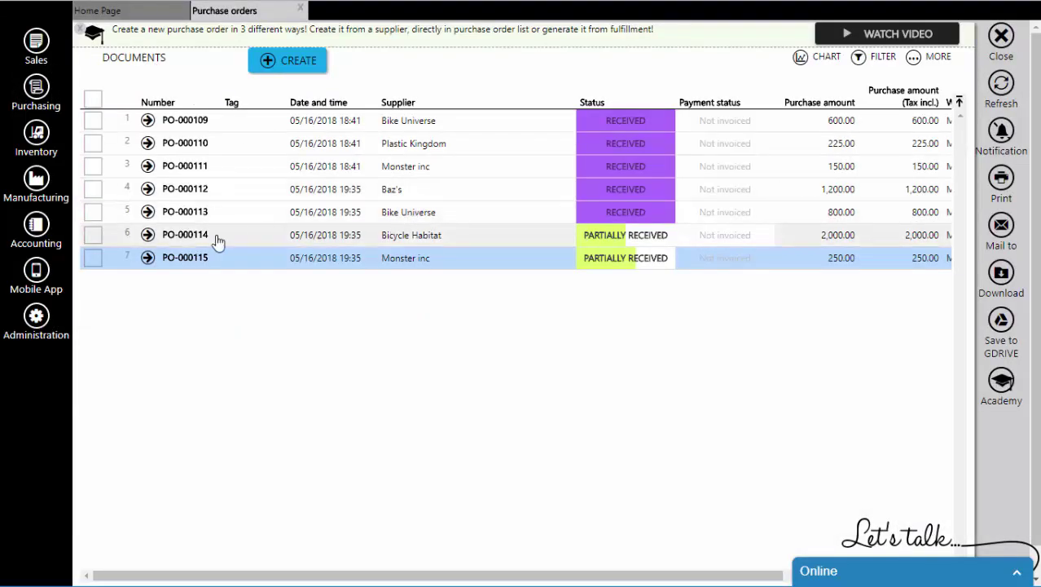
# Step: Receive the 1 BMC on PO-000114 by posting goods received note GRN-000009, then close it
pyautogui.click(190, 236)
pyautogui.click(186, 236)
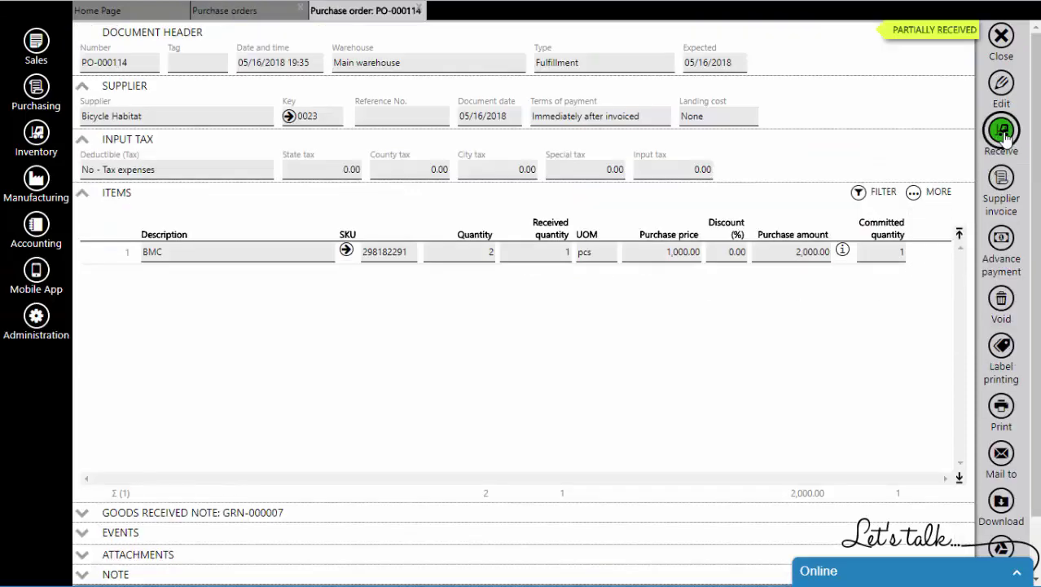
pyautogui.click(1002, 131)
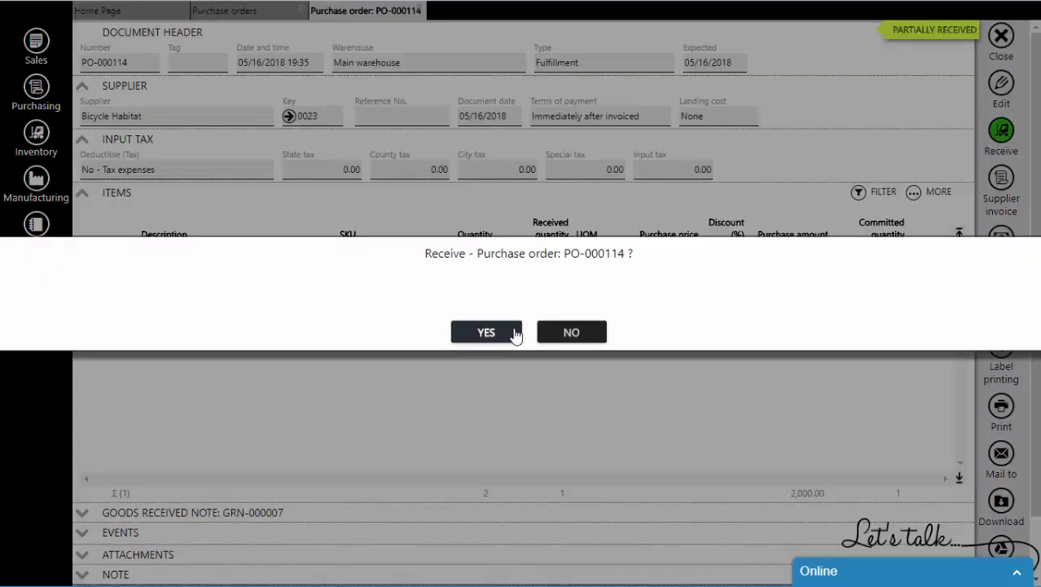
pyautogui.click(487, 332)
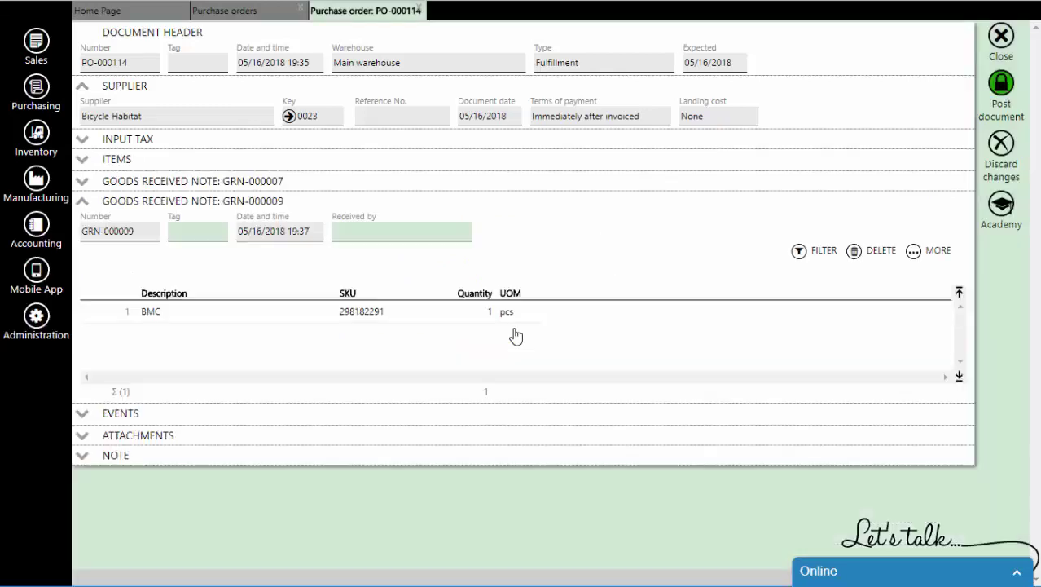
pyautogui.click(1008, 96)
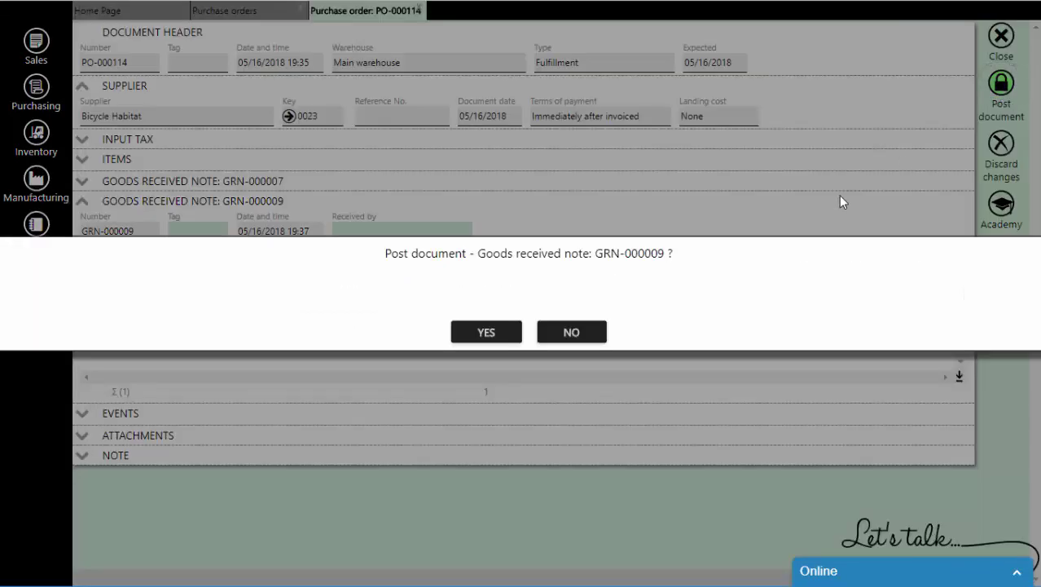
pyautogui.click(485, 331)
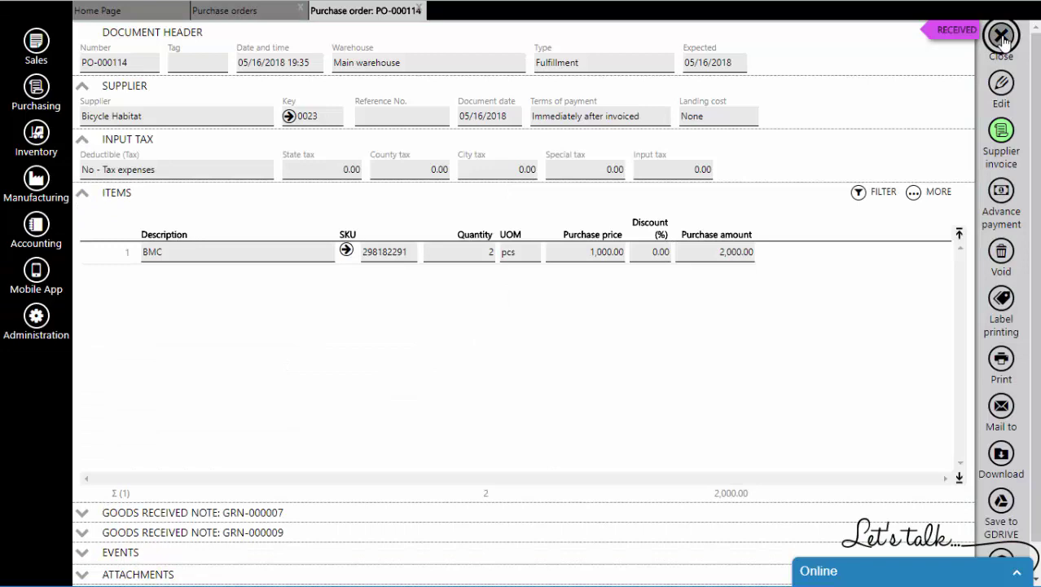
pyautogui.click(1003, 36)
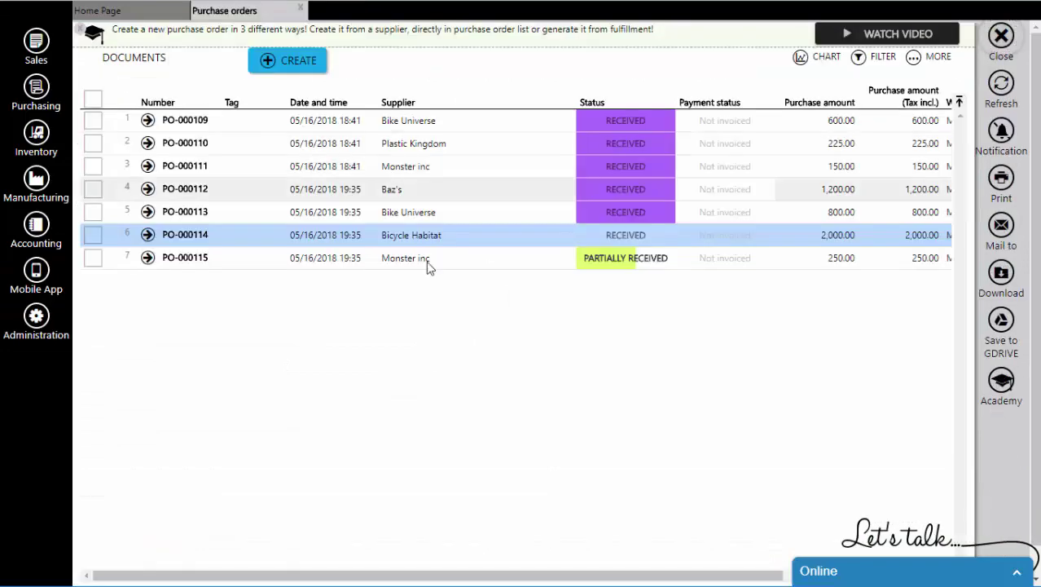
# Step: Close the purchase orders list and open sales order SO-000135 from Sales Orders
pyautogui.click(1002, 36)
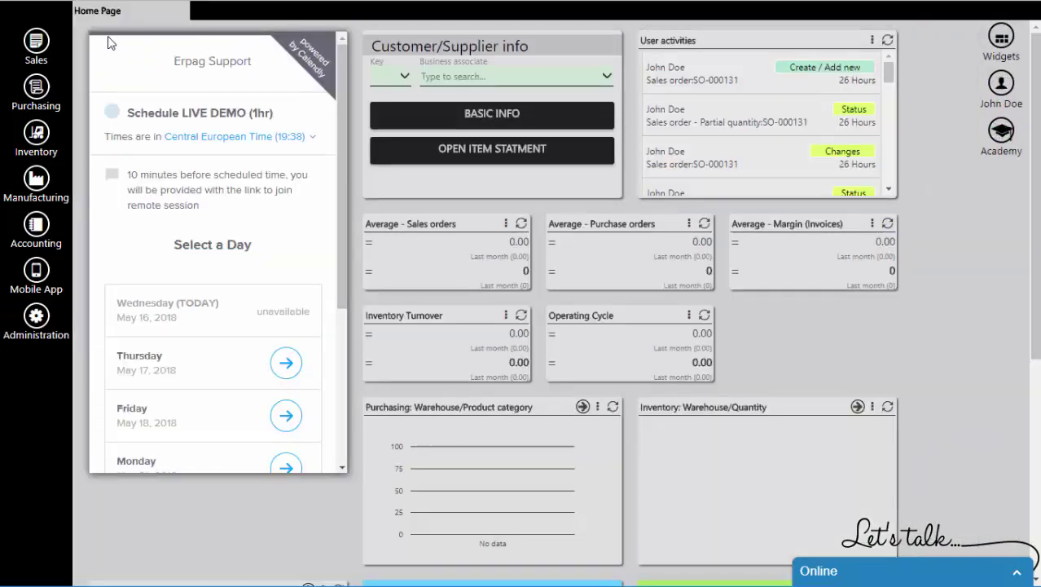
pyautogui.click(47, 45)
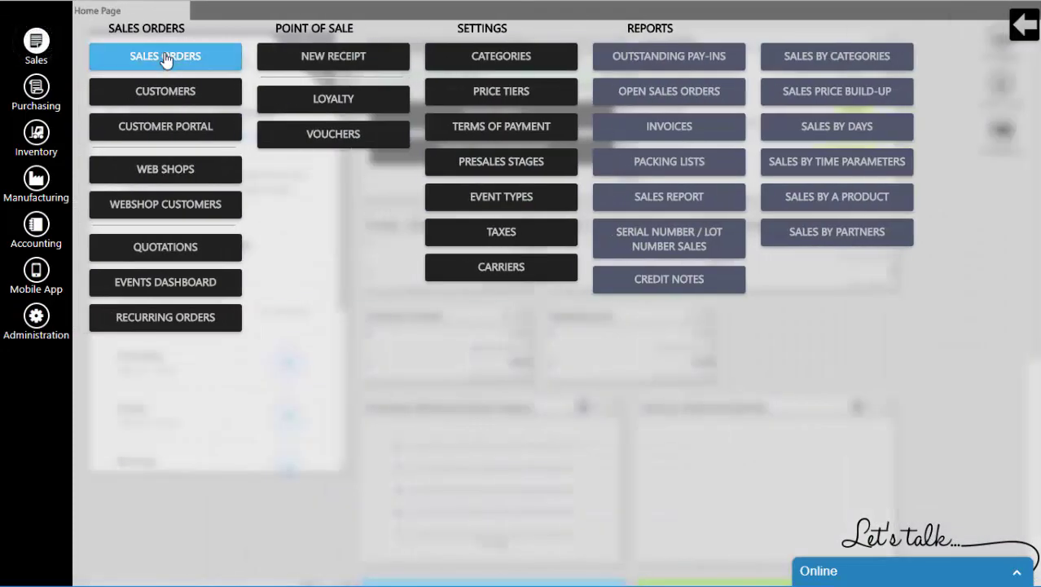
pyautogui.click(163, 62)
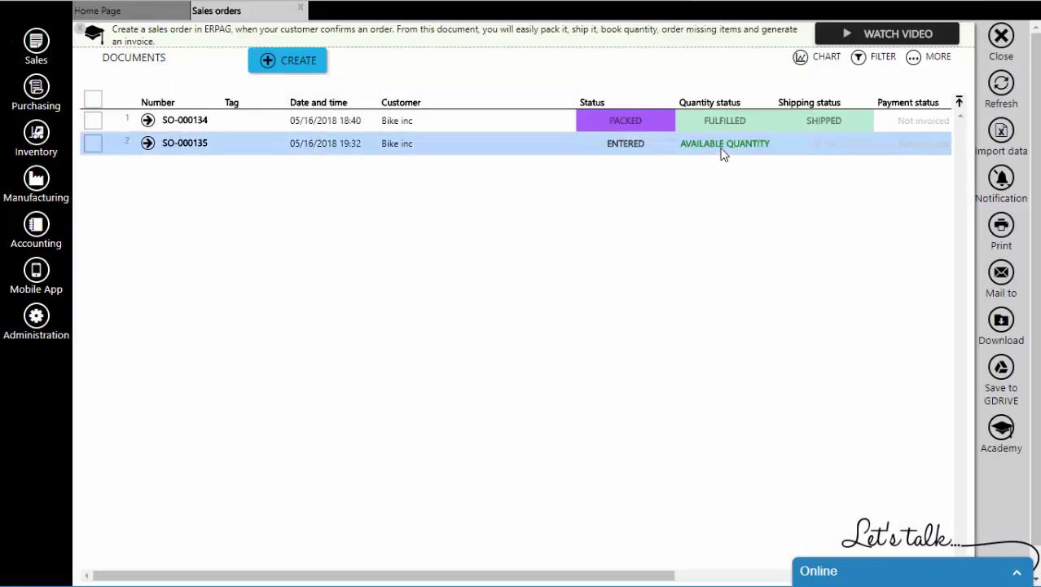
pyautogui.click(200, 147)
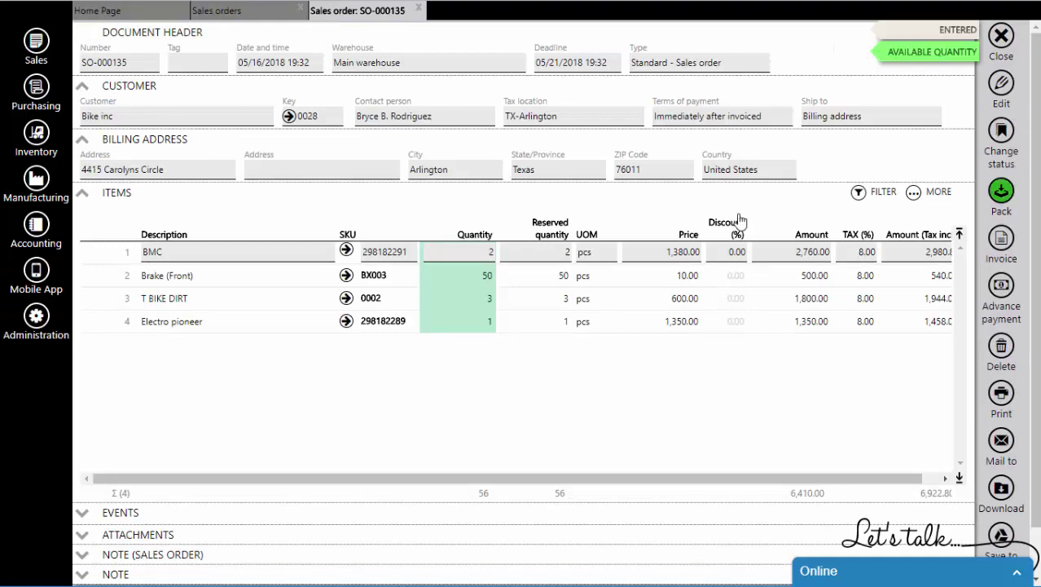
# Step: Pack SO-000135, post packing list PL-000106, and expand its details to review the items
pyautogui.click(1002, 192)
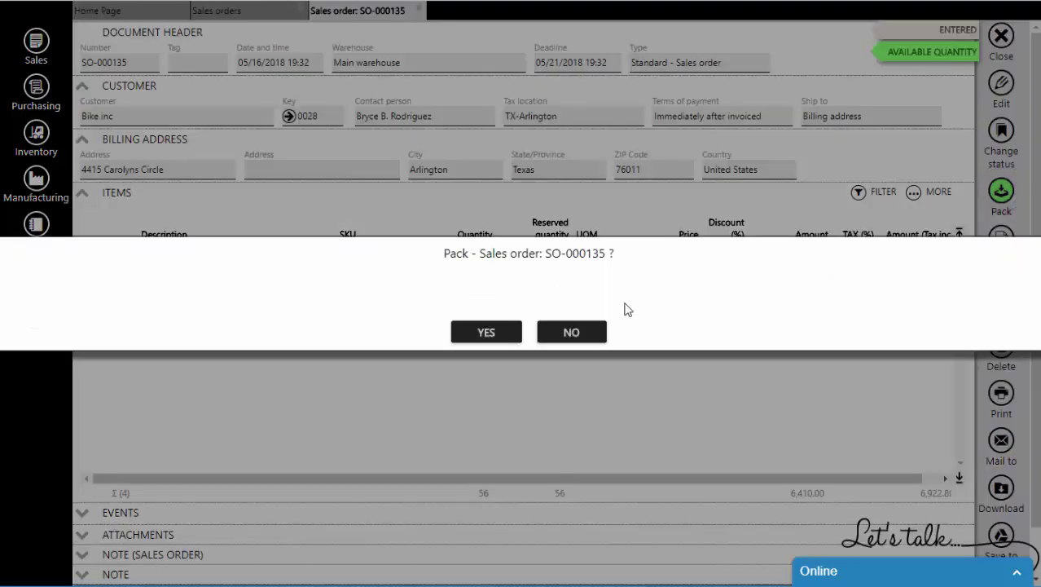
pyautogui.click(476, 336)
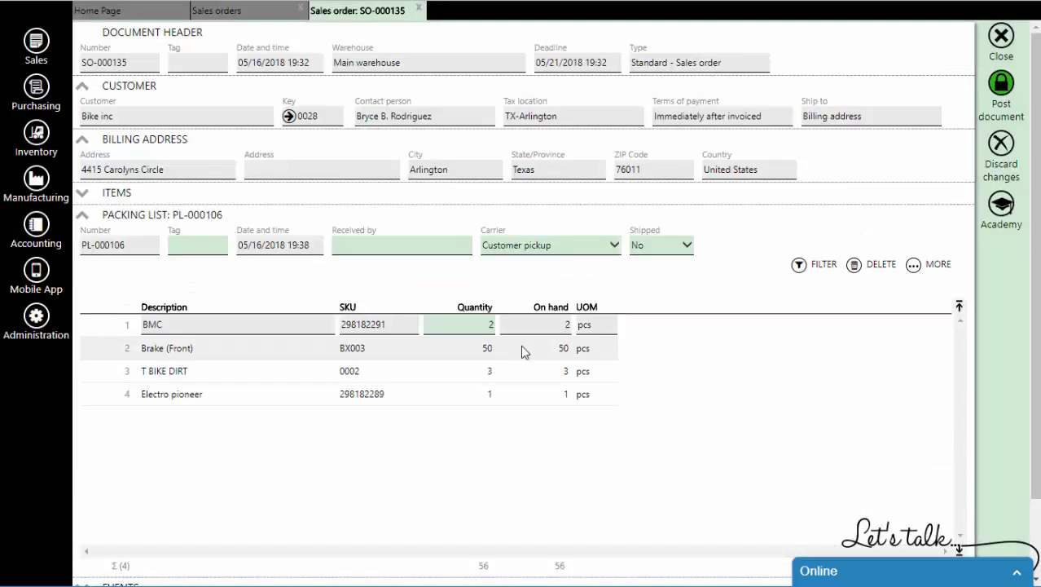
pyautogui.click(1008, 90)
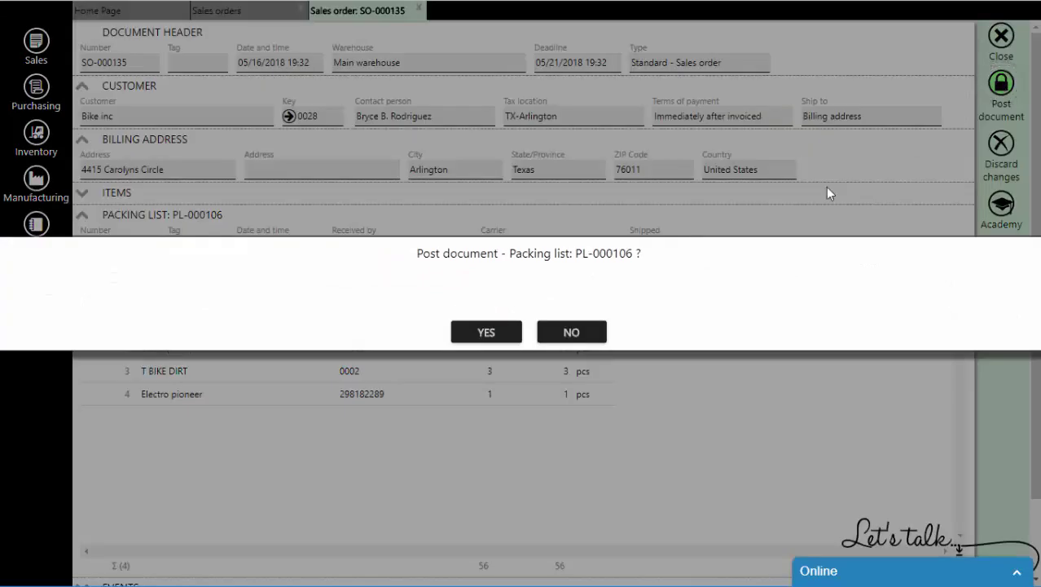
pyautogui.click(487, 334)
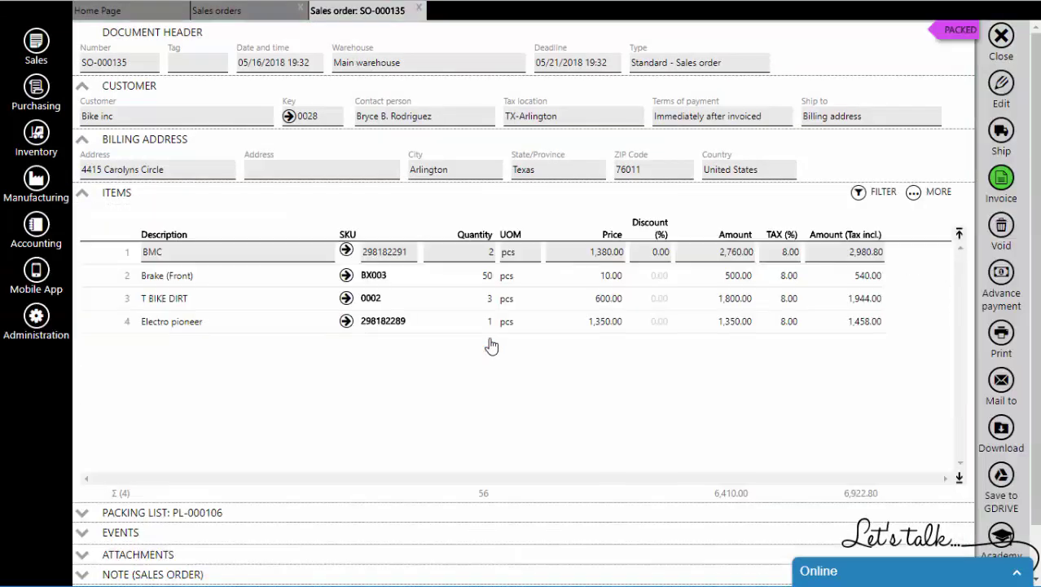
pyautogui.scroll(-1, 491, 341)
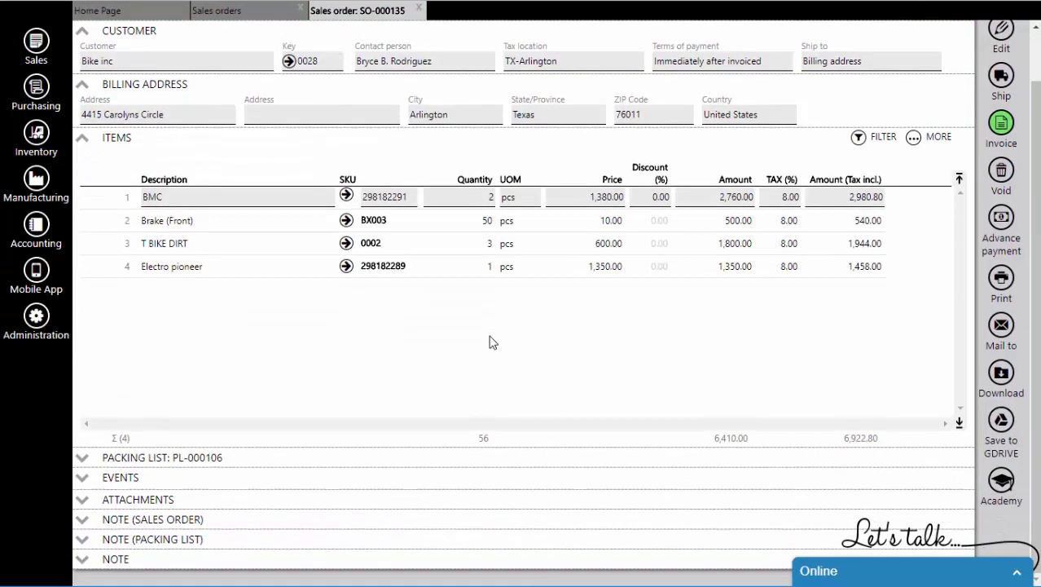
pyautogui.click(215, 458)
pyautogui.scroll(-5, 333, 444)
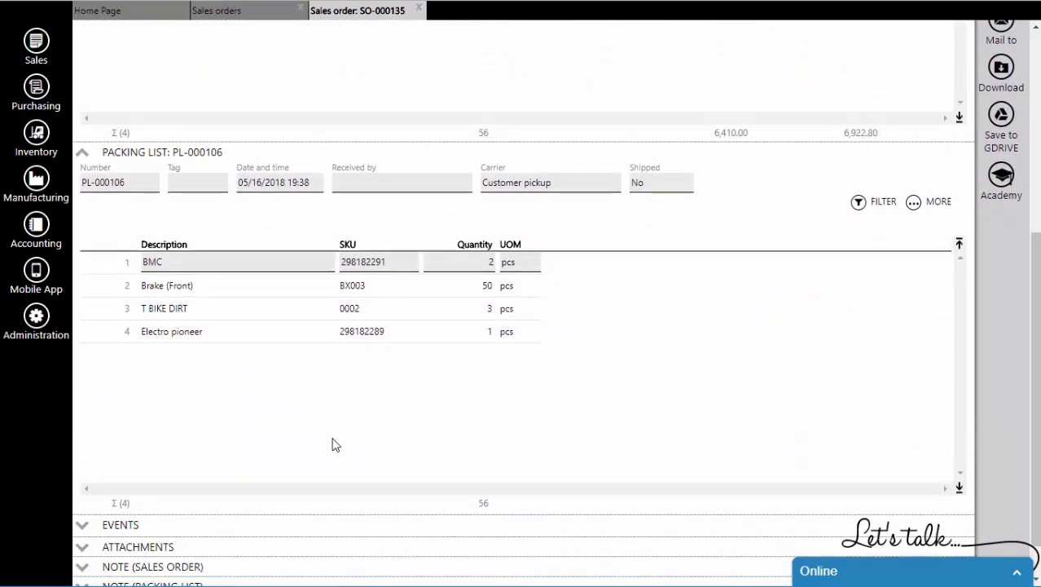